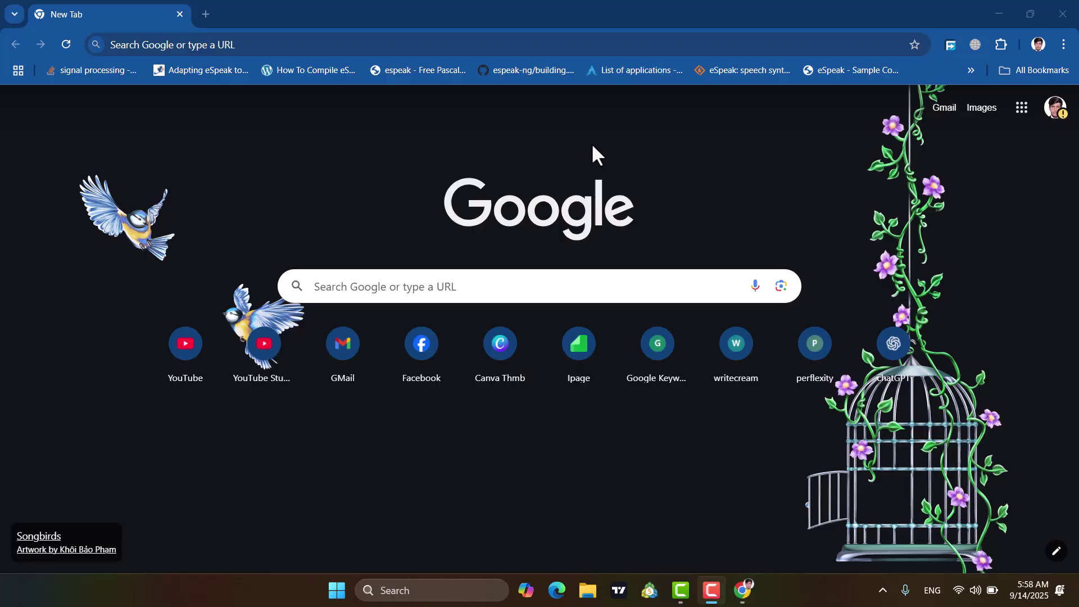
- Run a Google search for 'postgresql' from the Chrome address bar
click(399, 40)
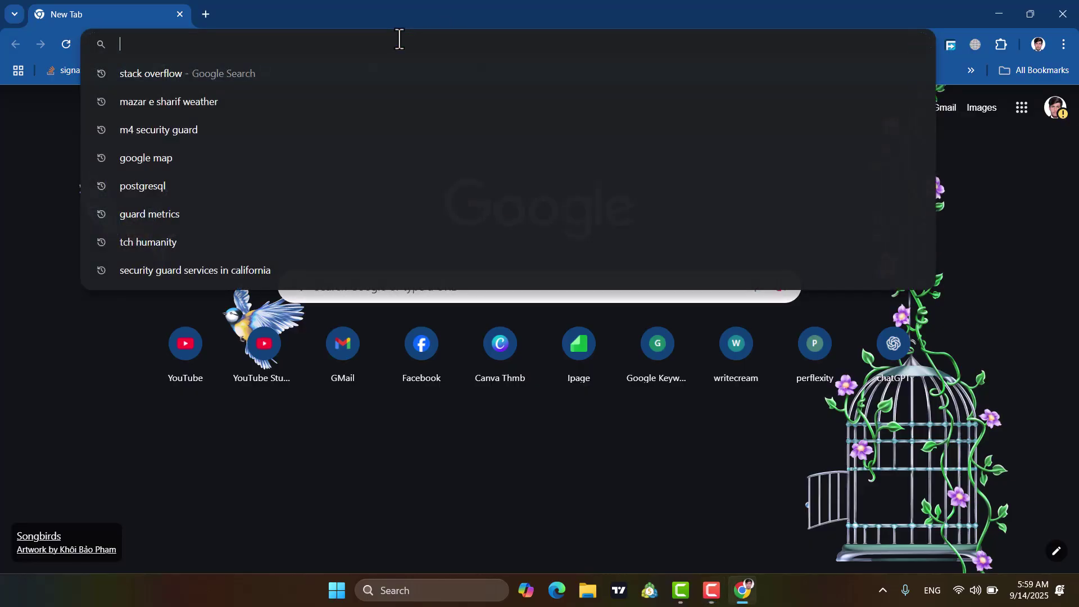
text(pos)
key(Return)
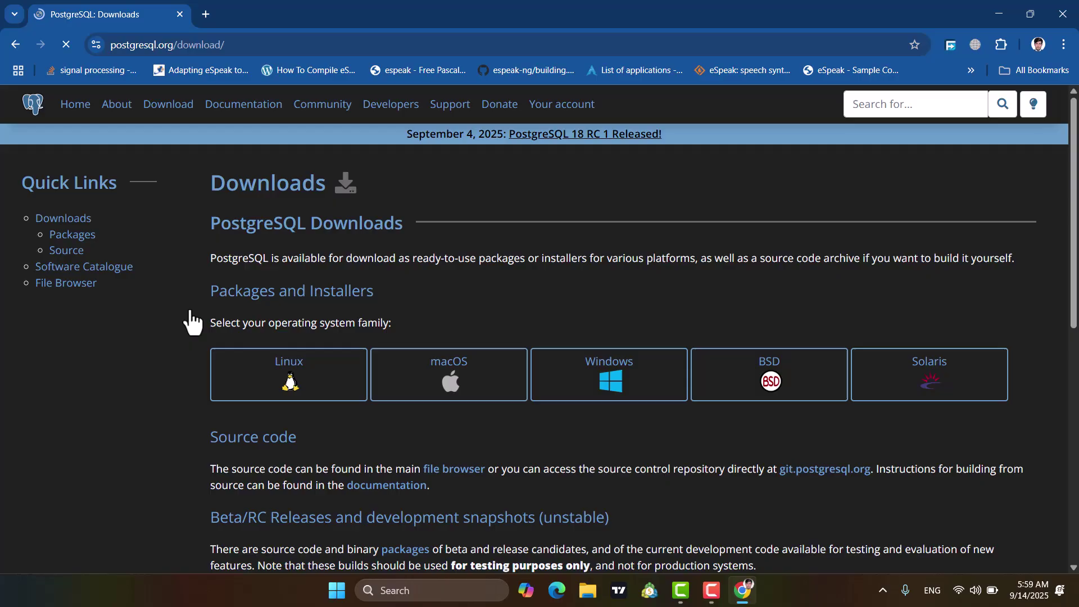
- Go from PostgreSQL's Windows installers page to EDB's 'Download the installer' page
click(613, 389)
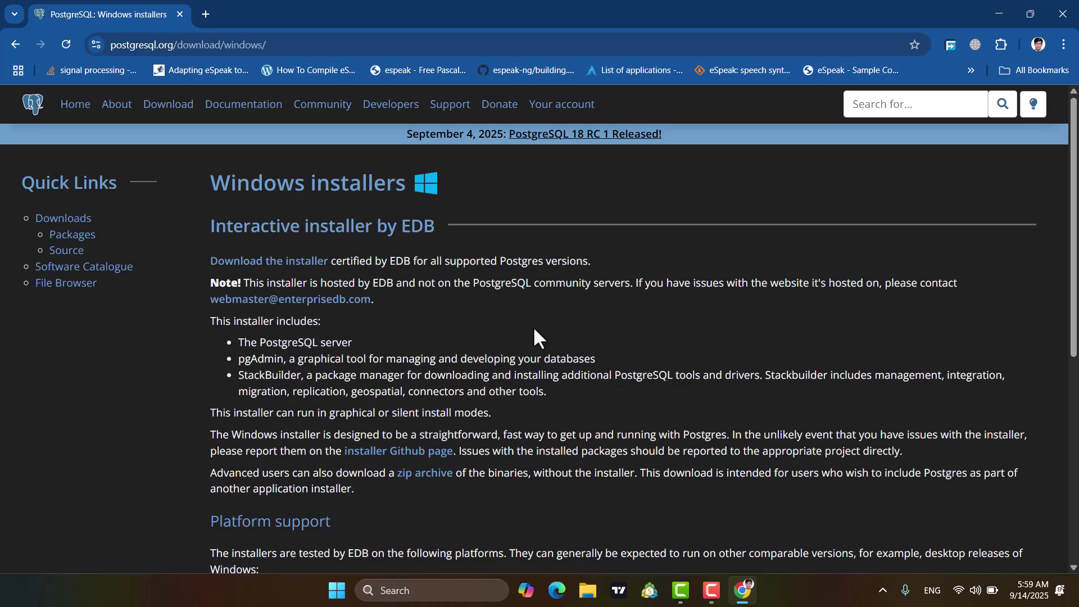
scroll(534, 333, down, 4)
scroll(534, 333, up, 1)
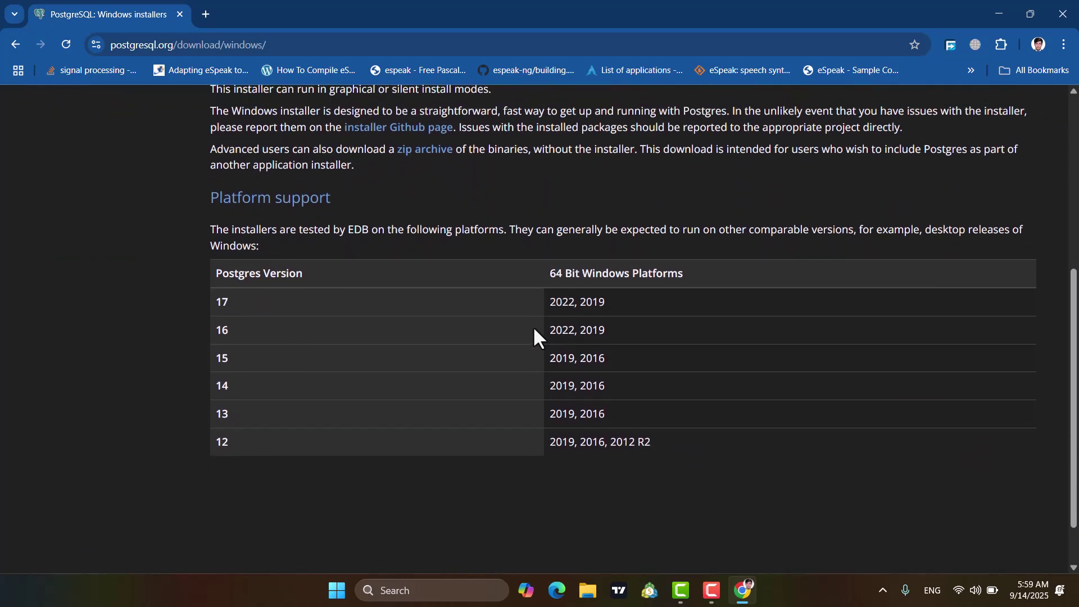
scroll(533, 333, down, 1)
scroll(533, 326, up, 1)
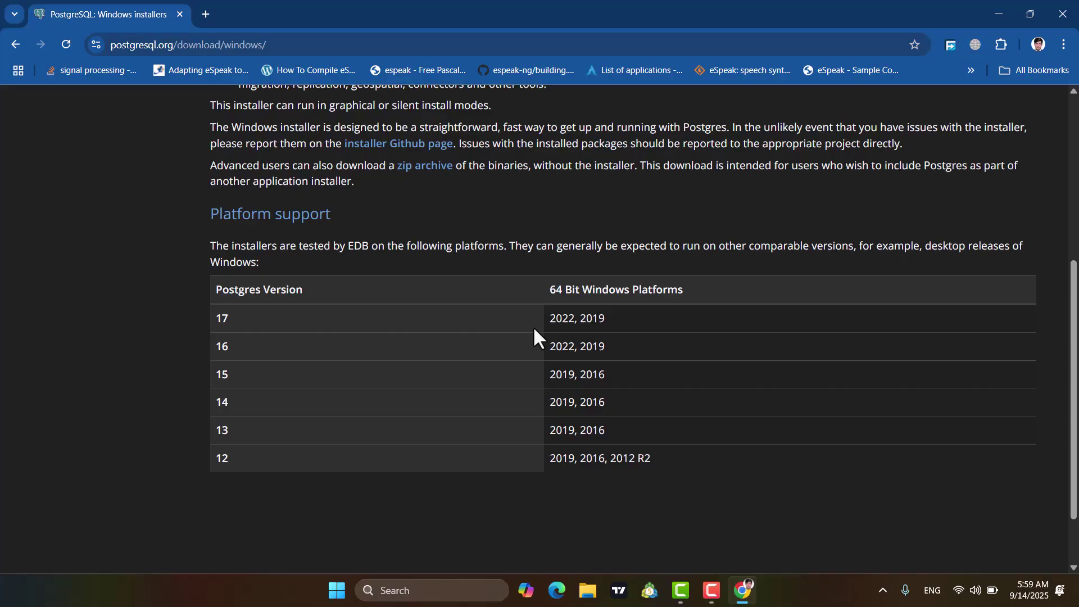
scroll(533, 326, up, 1)
scroll(566, 377, up, 3)
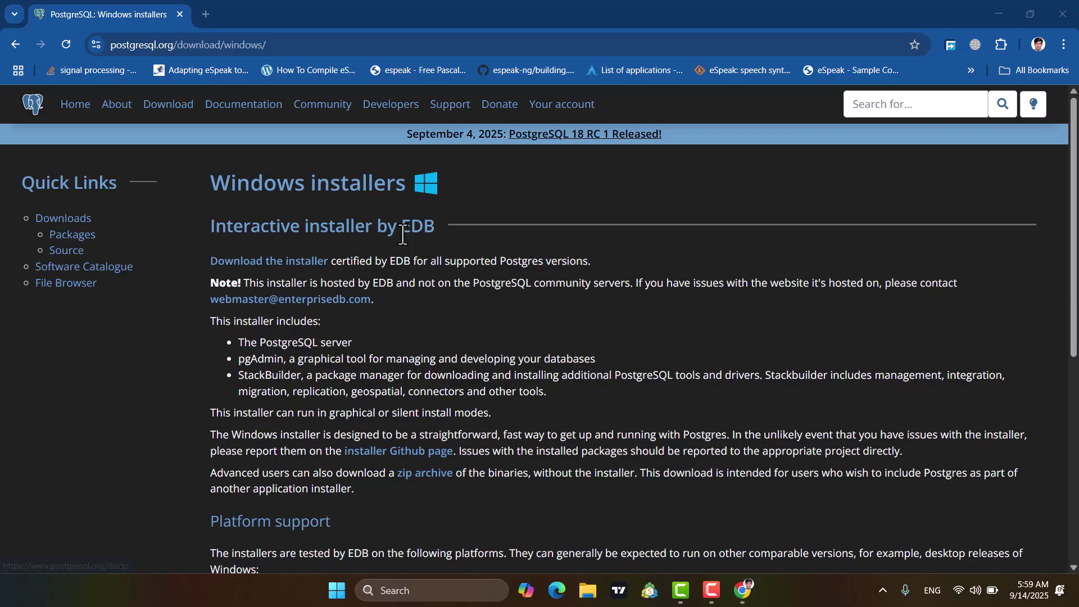
scroll(498, 311, down, 1)
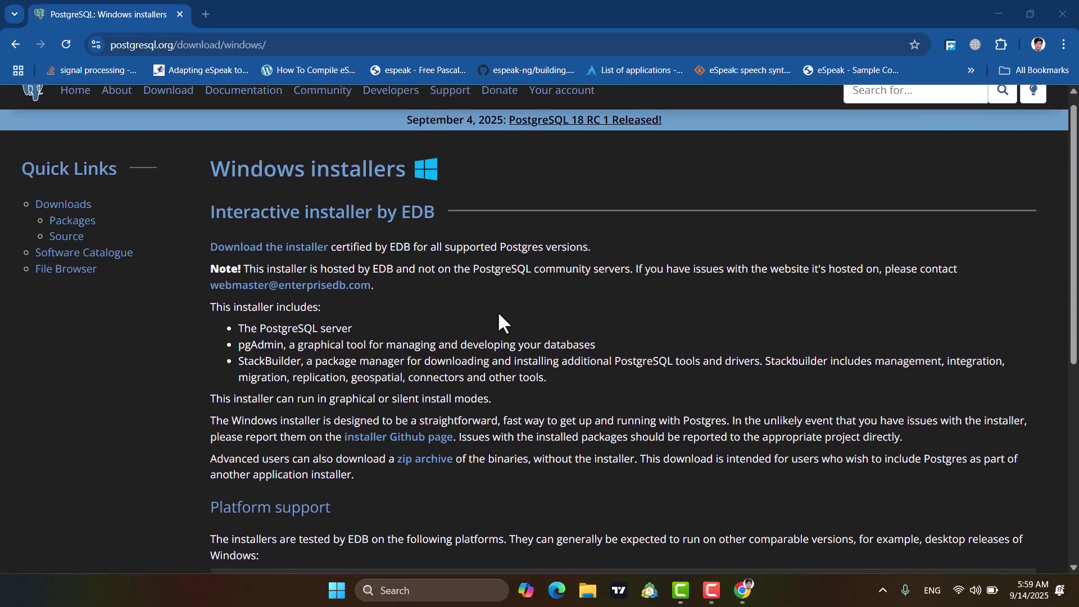
scroll(498, 315, down, 1)
scroll(498, 315, down, 1)
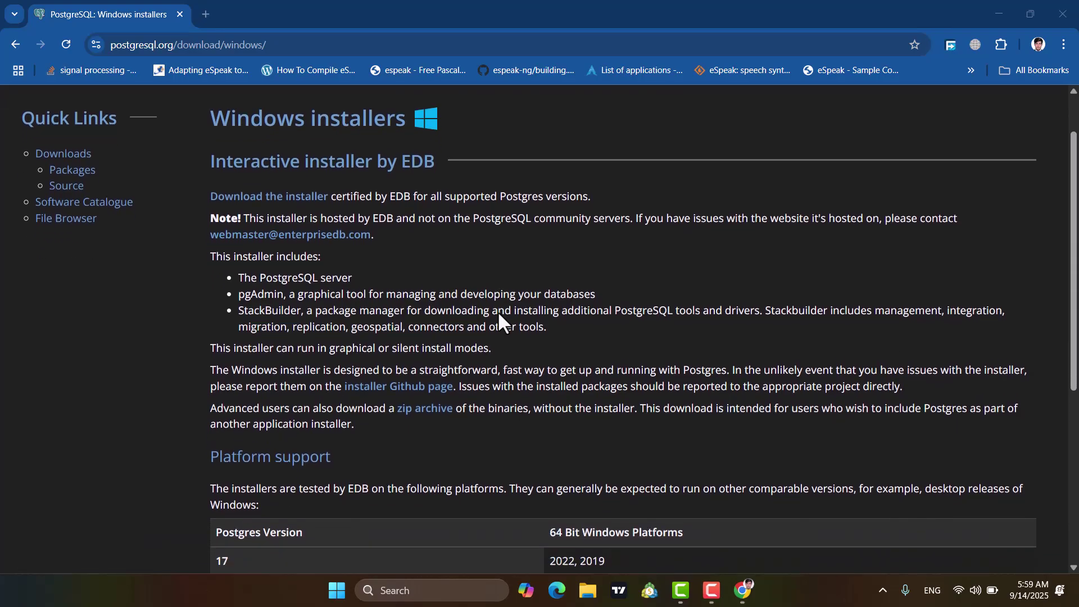
scroll(498, 315, down, 2)
scroll(499, 314, down, 4)
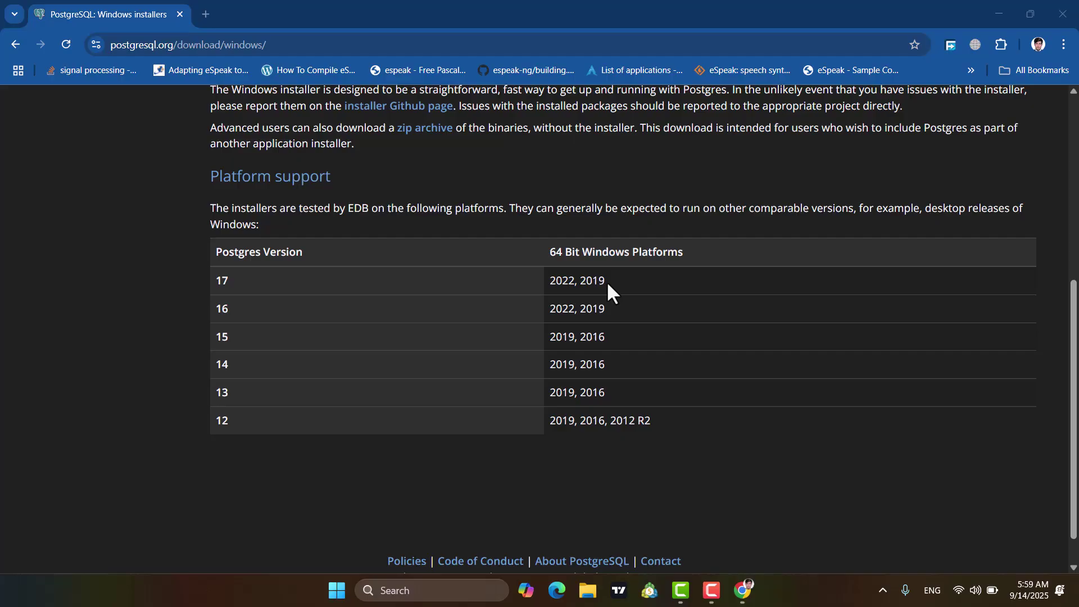
scroll(596, 422, down, 1)
scroll(594, 423, up, 4)
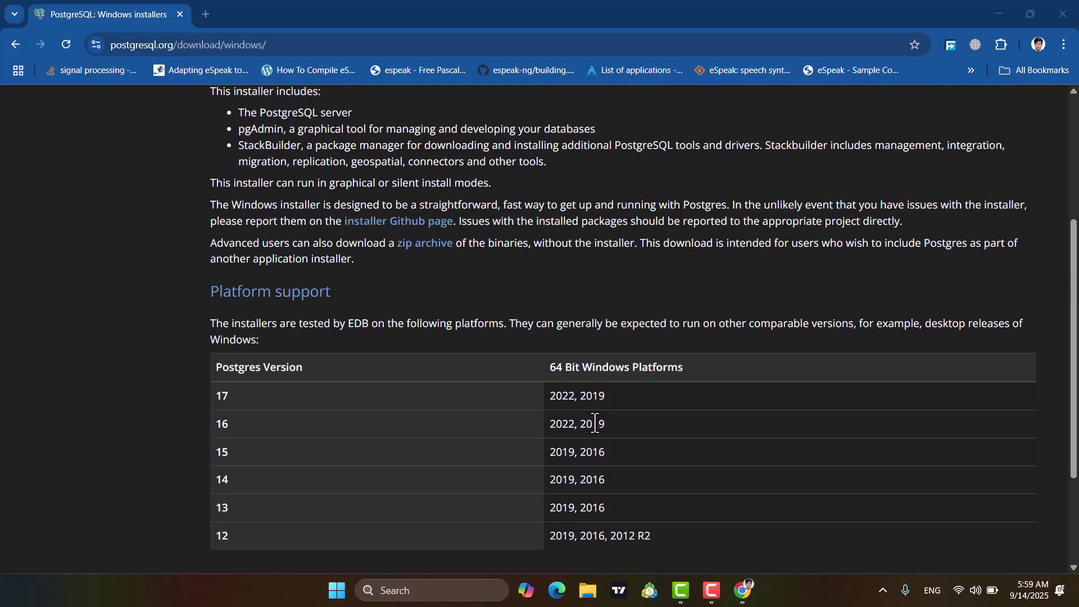
scroll(595, 424, up, 1)
scroll(594, 423, up, 2)
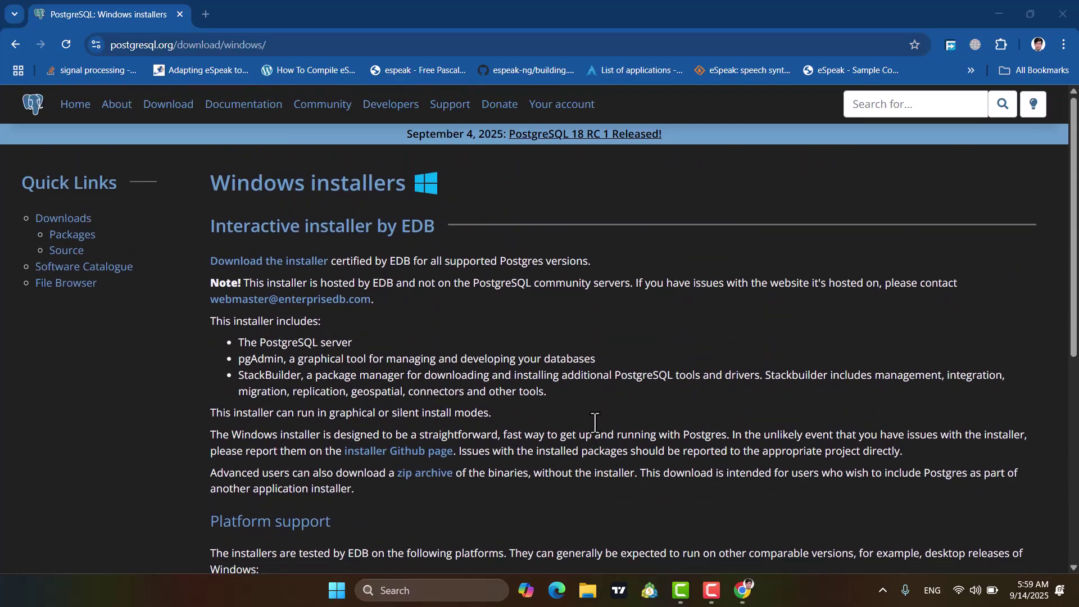
click(290, 274)
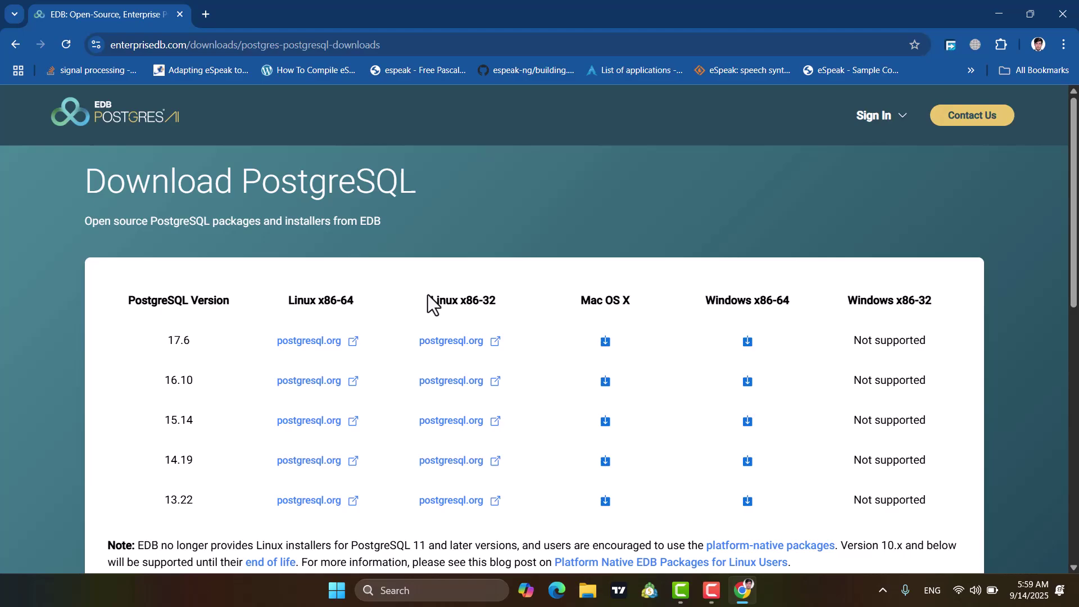
scroll(545, 377, down, 1)
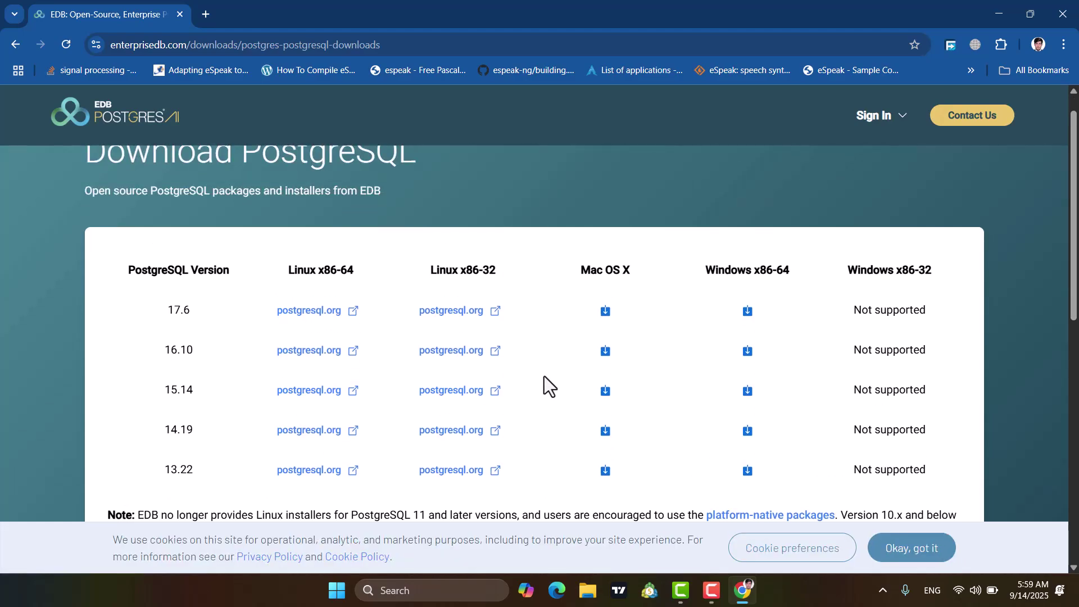
scroll(544, 376, down, 1)
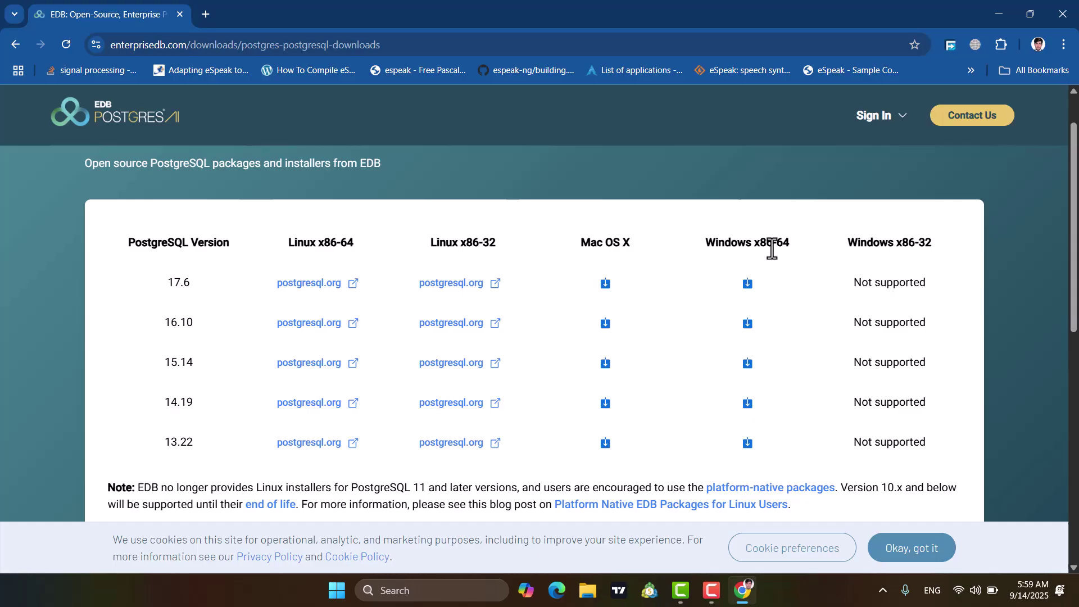
scroll(775, 263, down, 1)
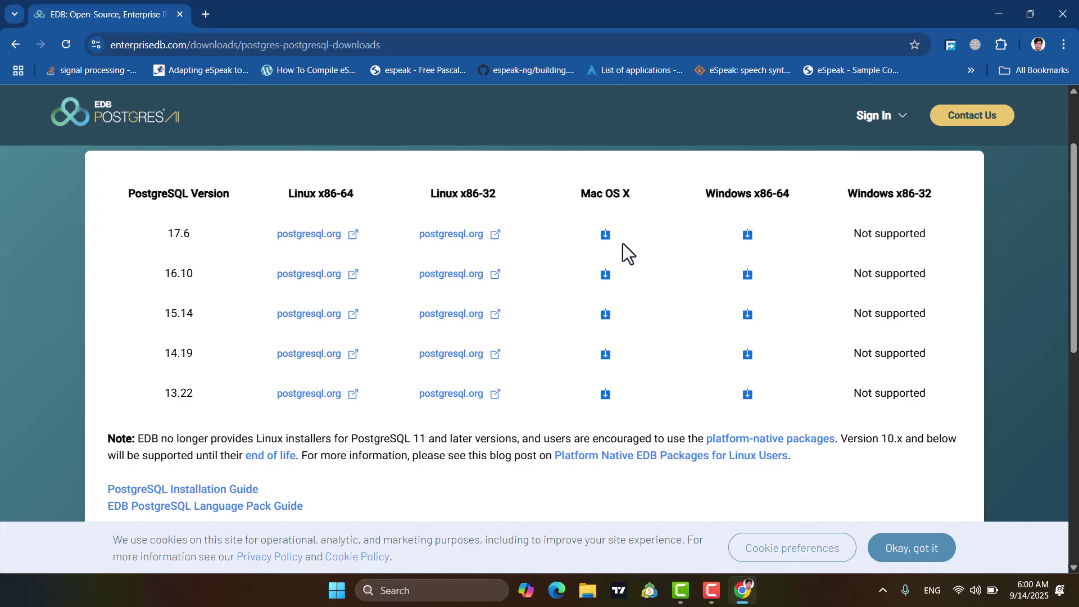
- Download the PostgreSQL 17.6 Windows x86-64 installer from the EDB downloads table
click(748, 236)
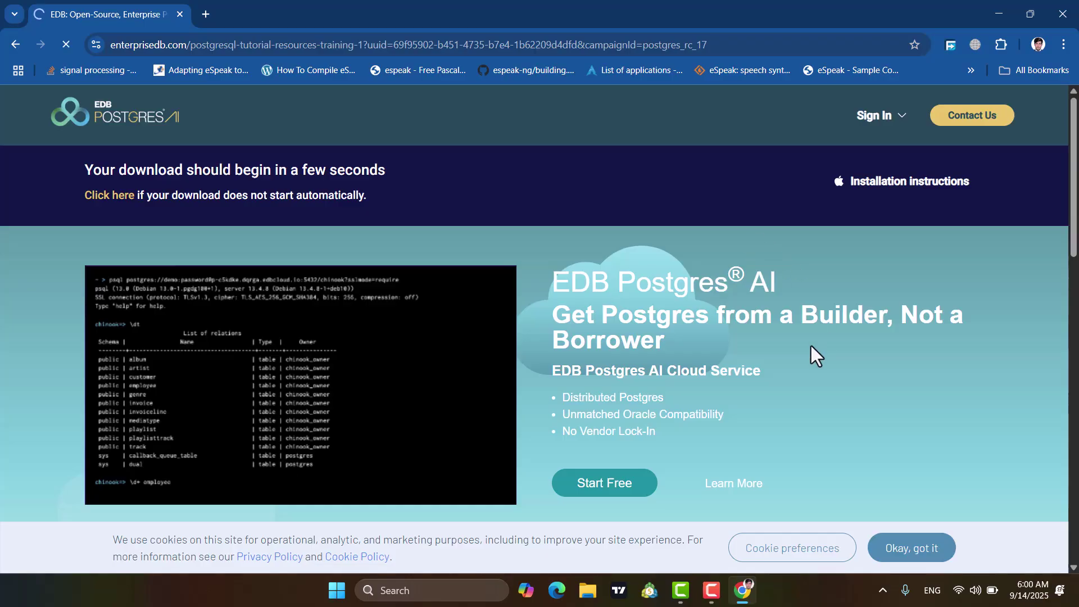
scroll(812, 346, down, 1)
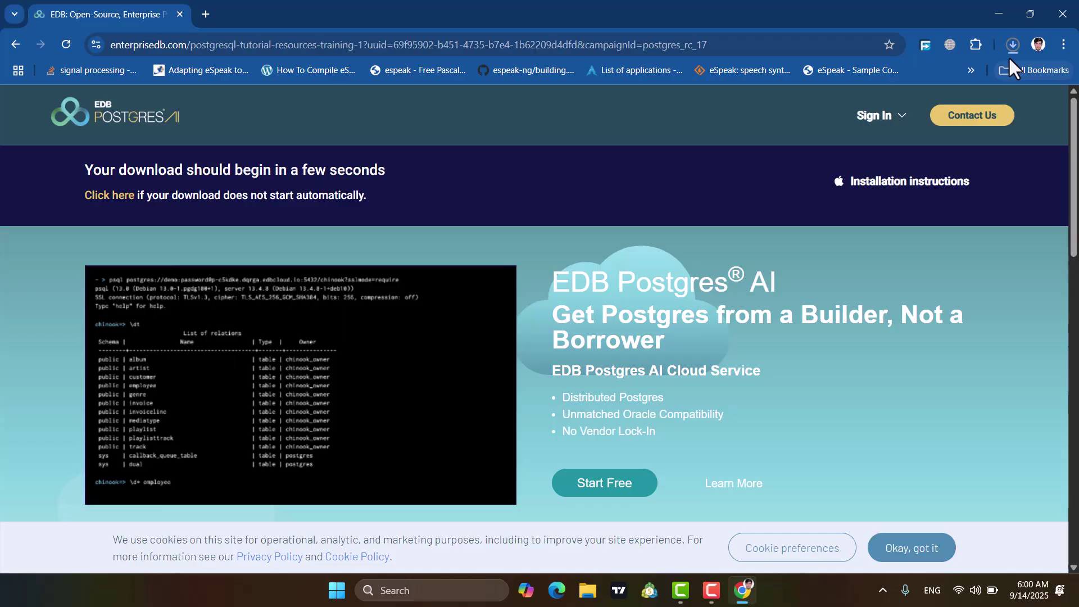
- Confirm in download history that postgresql-17.6-1-windows-x64.exe finished downloading at 348 MB
click(1011, 43)
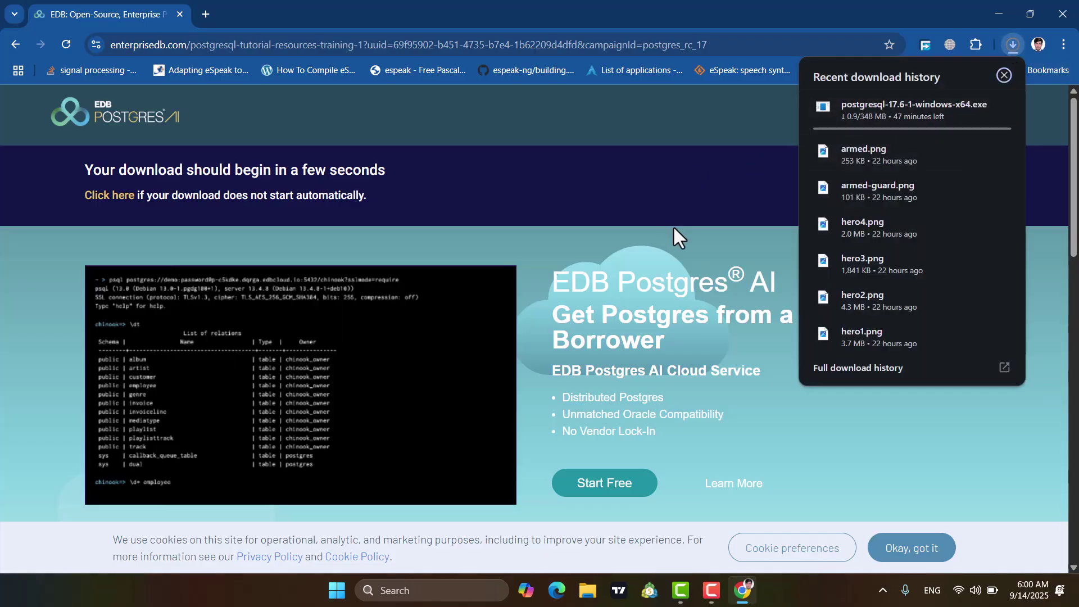
click(669, 261)
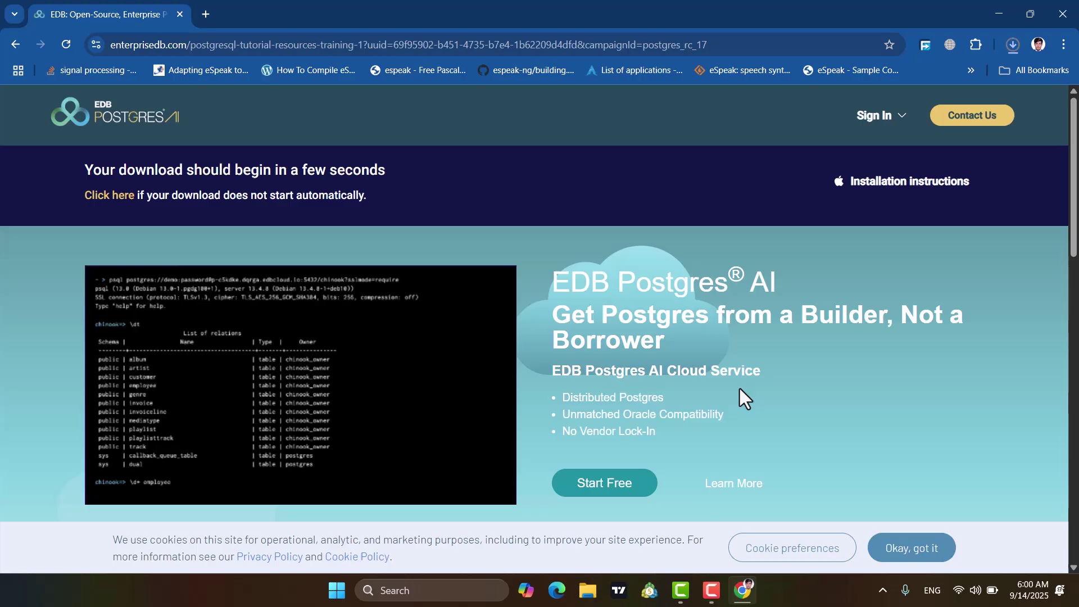
click(711, 589)
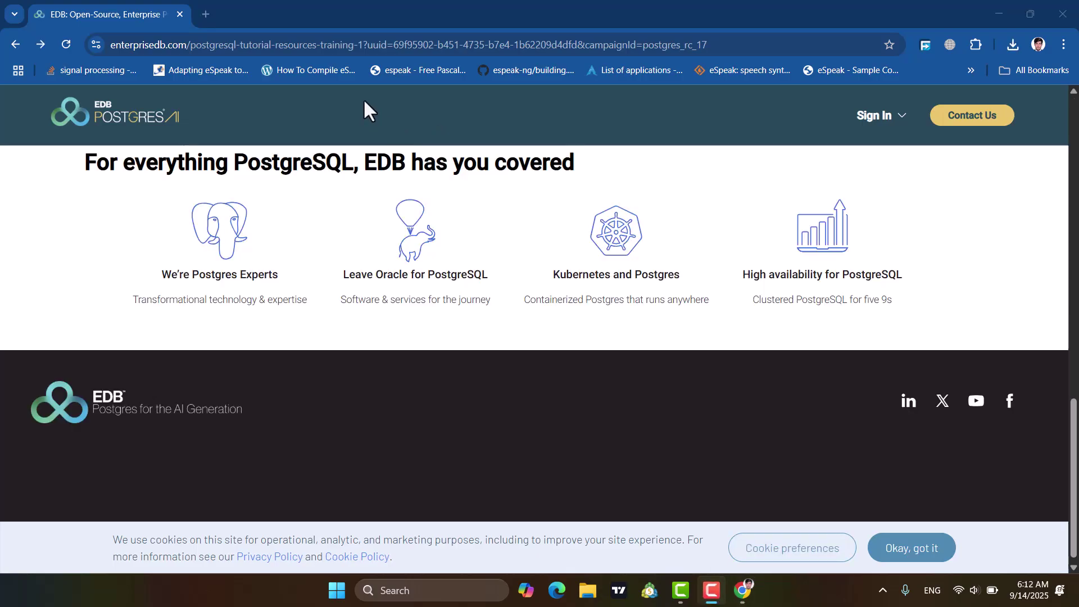
click(1012, 45)
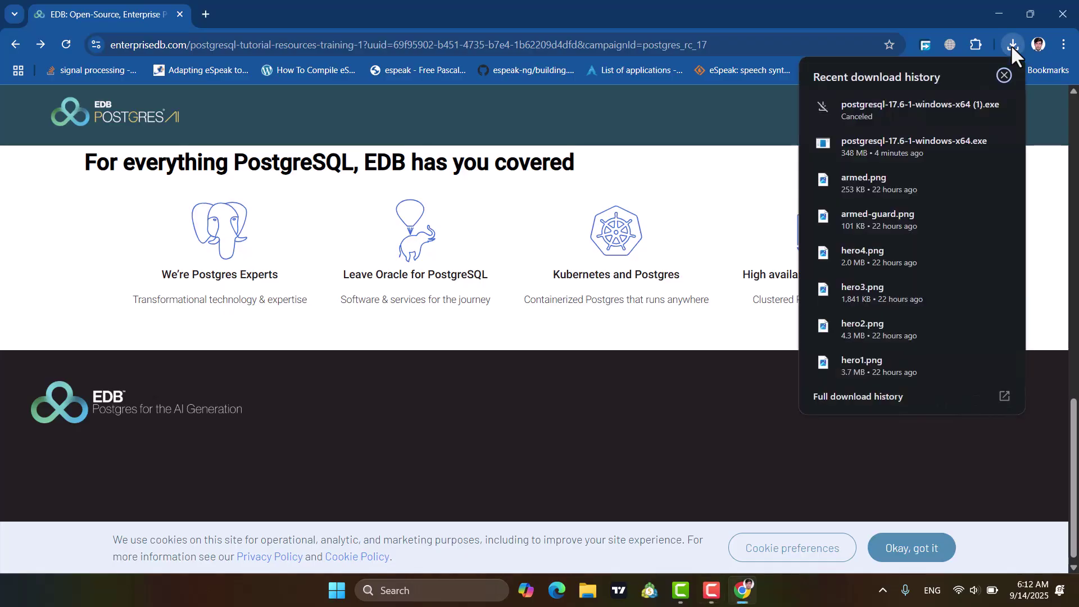
- Launch the downloaded PostgreSQL 17.6 installer and allow it through SmartScreen
click(898, 151)
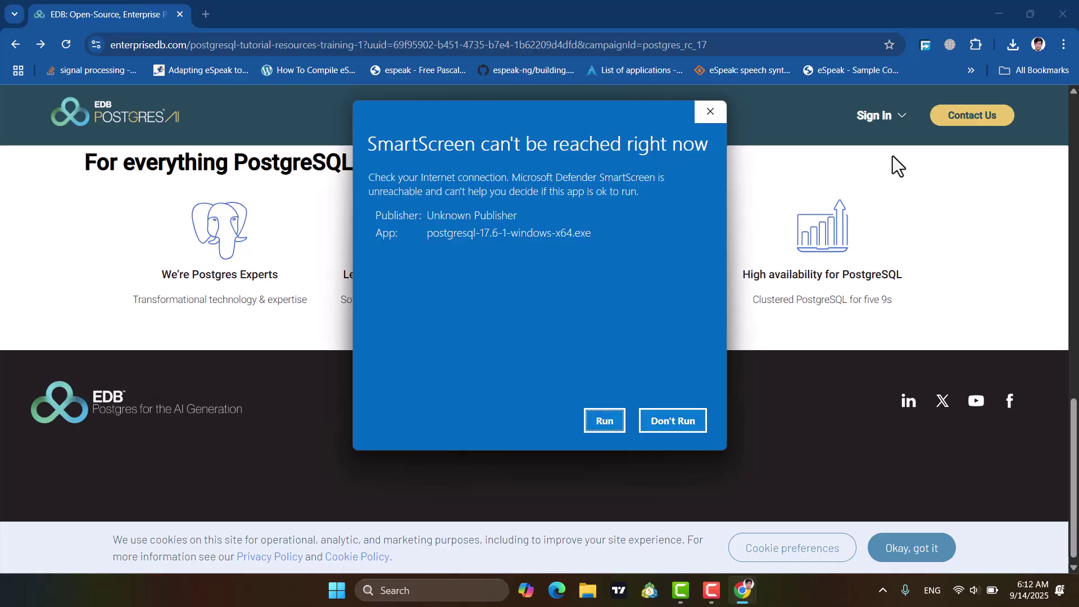
click(606, 425)
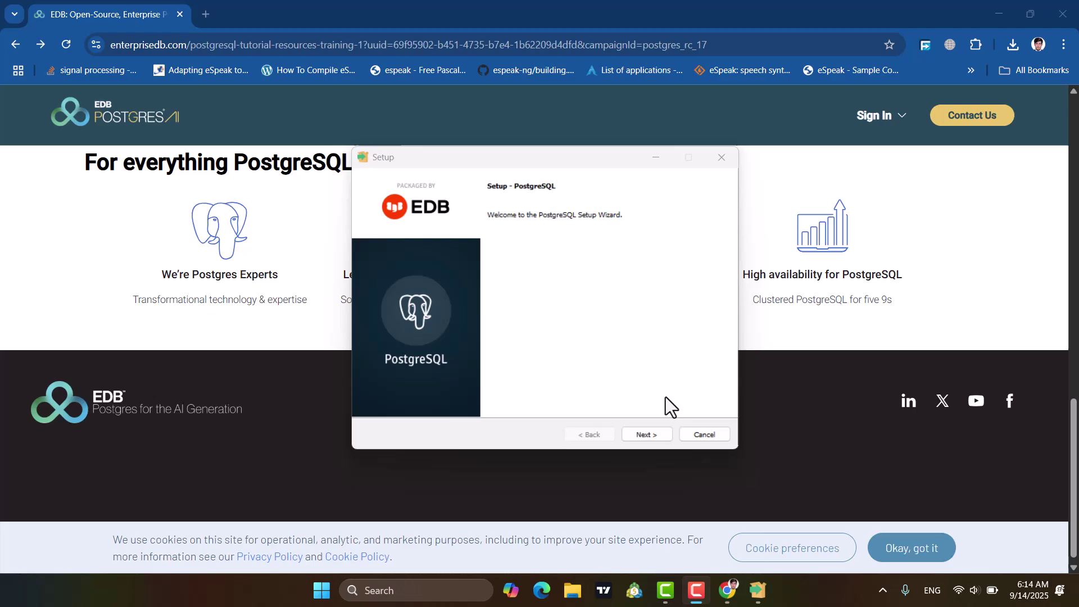
- Keep the default installation directory, all four components and the default data directory
click(644, 439)
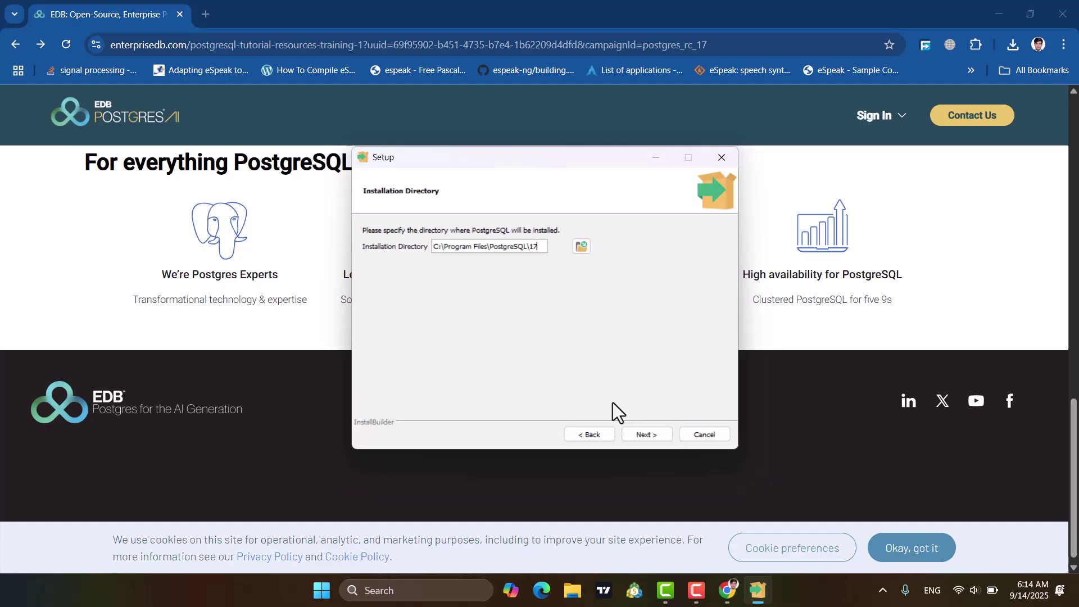
click(641, 434)
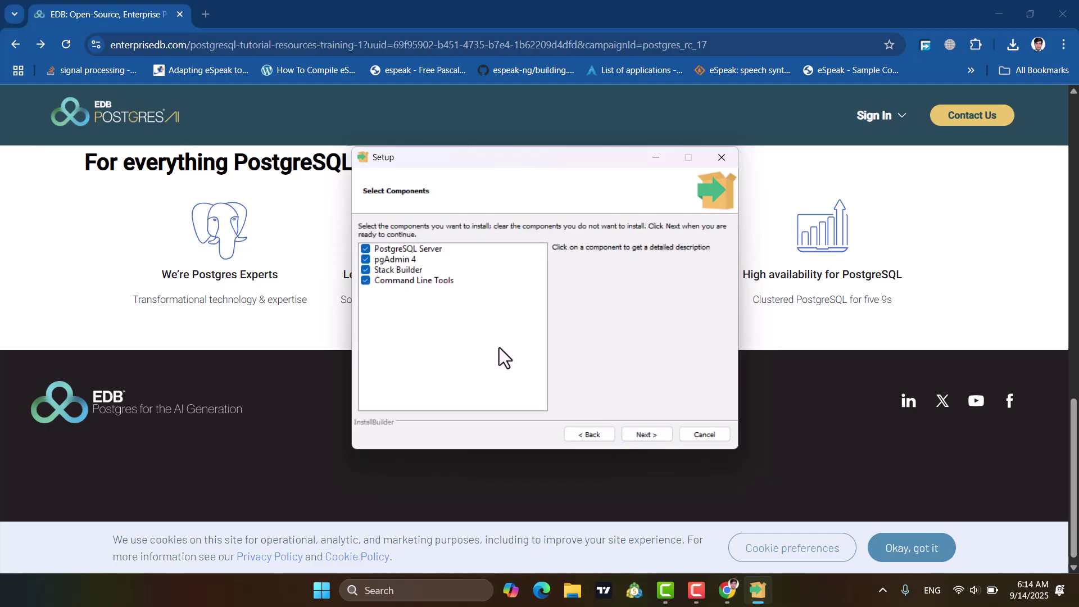
click(640, 436)
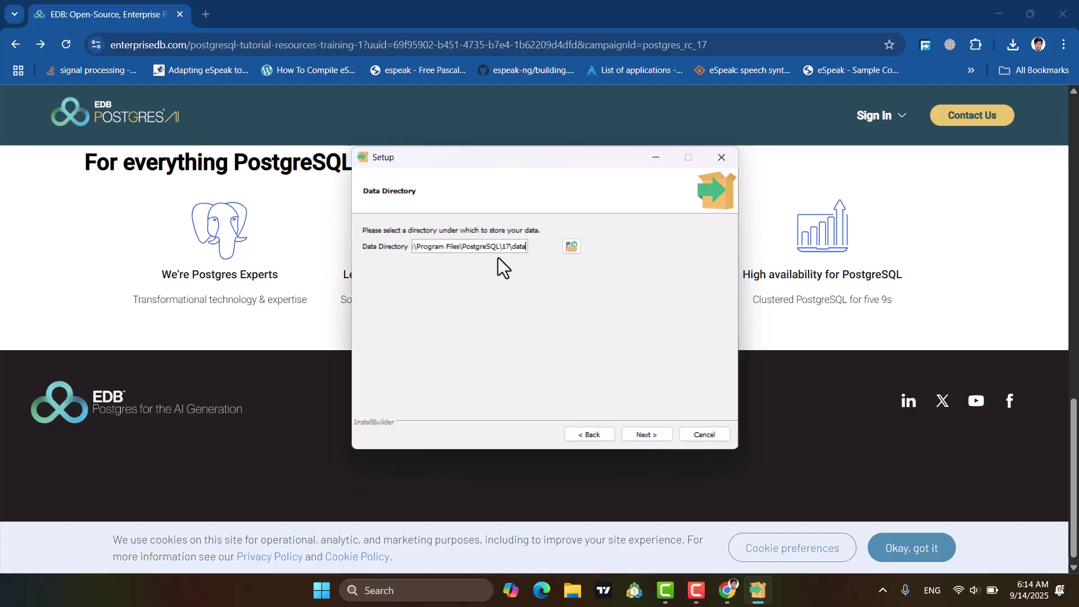
click(649, 436)
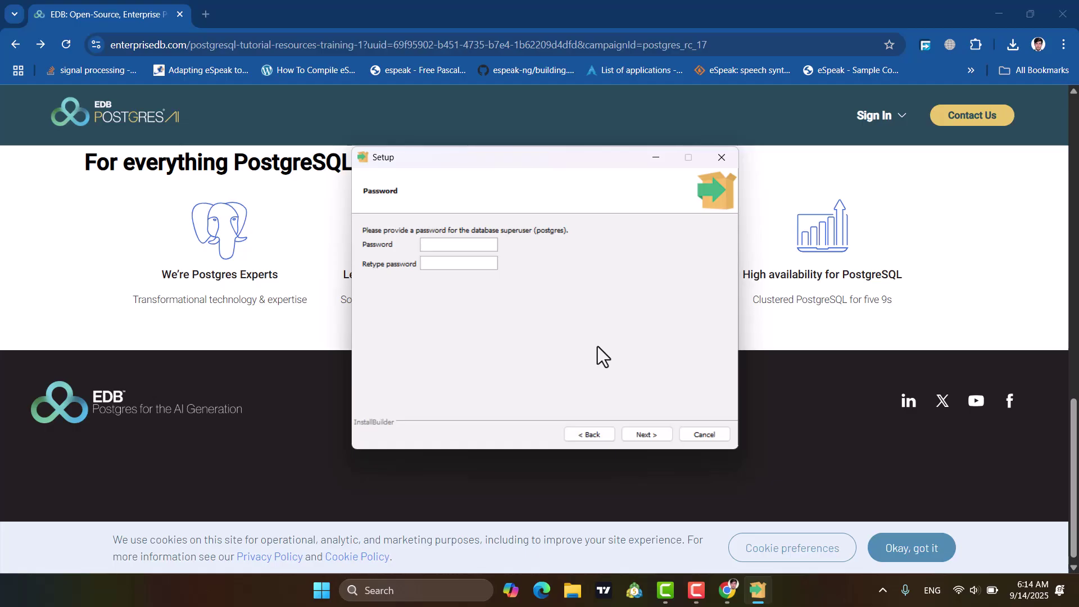
- Enter the postgres superuser password and confirm it in Retype password
key(Tab)
click(643, 434)
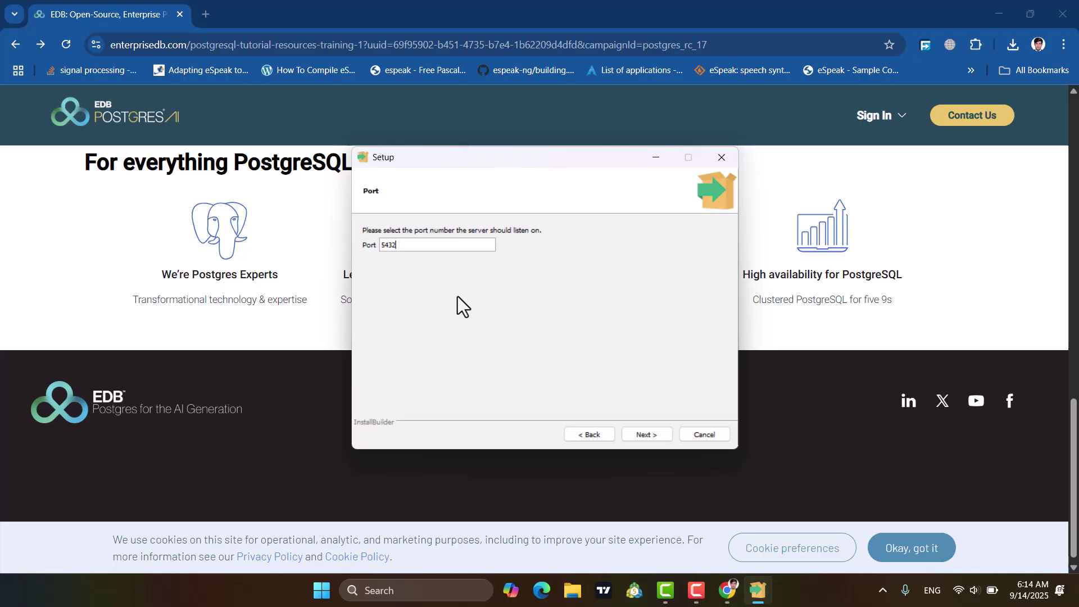
- Keep port 5432 and the default locale, accept the summary, and run the installation
click(648, 434)
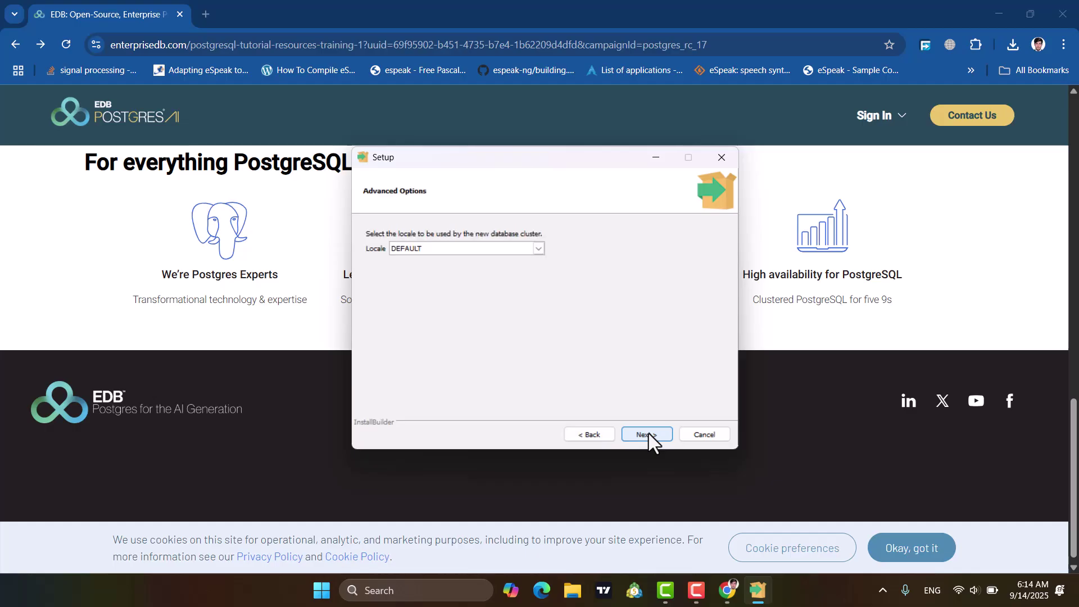
click(648, 433)
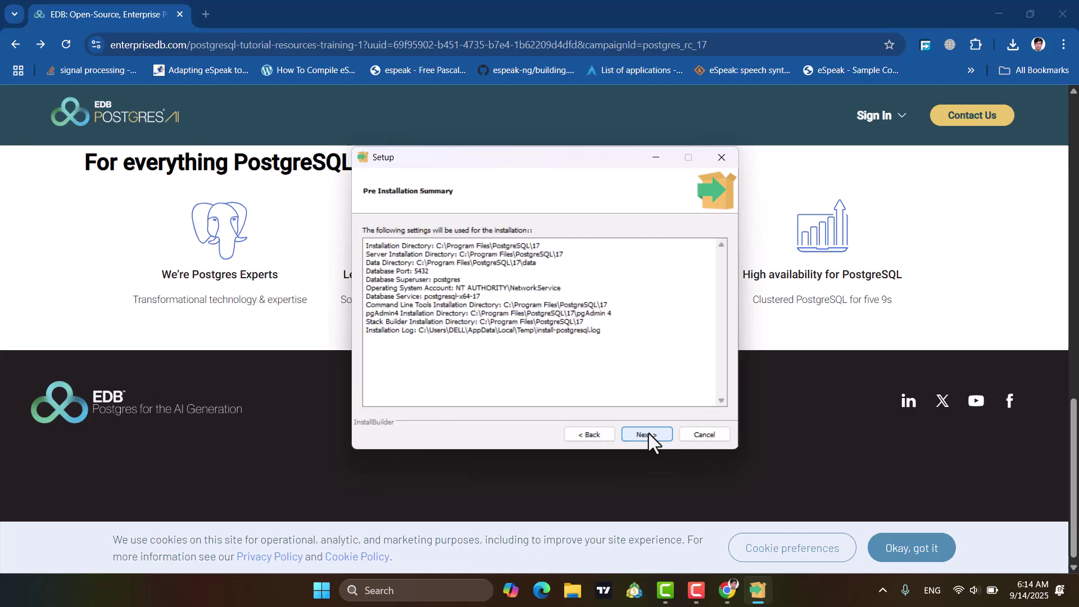
click(648, 433)
click(648, 433)
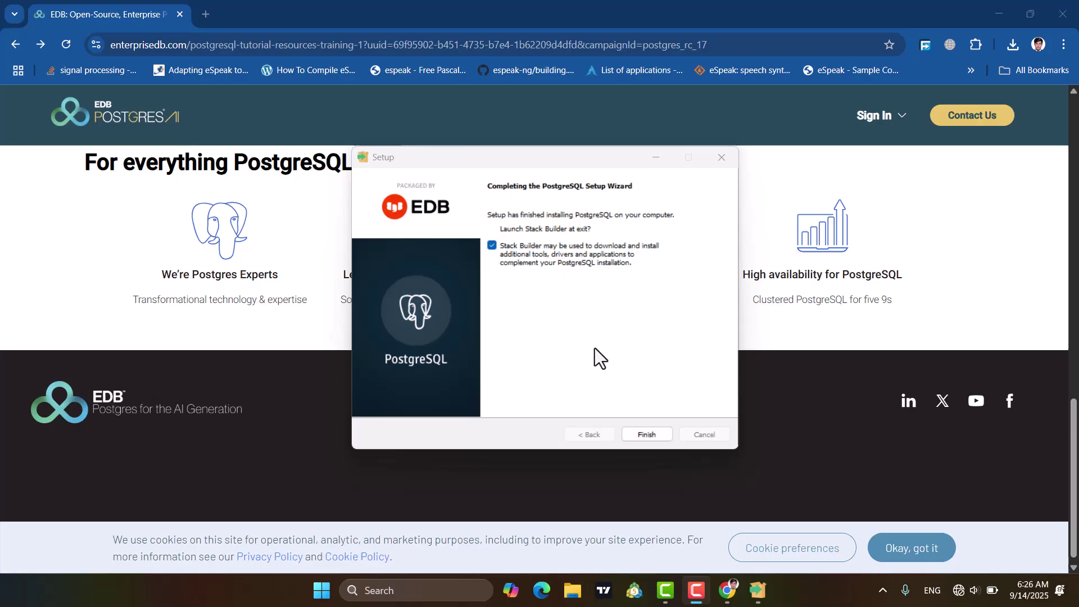
- Finish the wizard with 'Launch Stack Builder at exit' left ticked
click(647, 435)
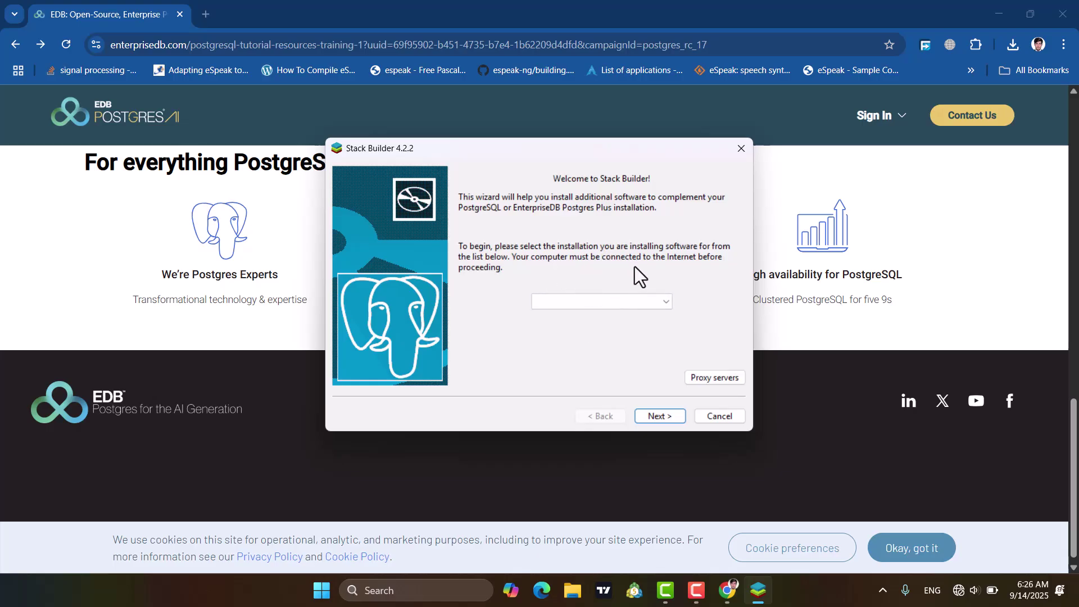
- Select PostgreSQL 17 (x64) on port 5432, proceed past the warning, and dismiss the download error
click(643, 307)
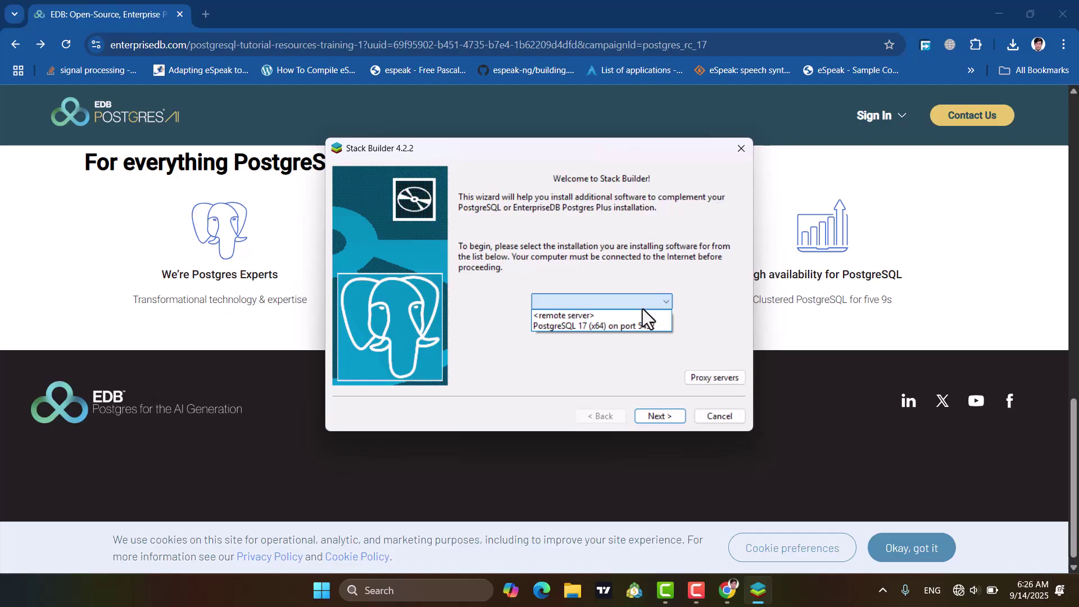
click(618, 329)
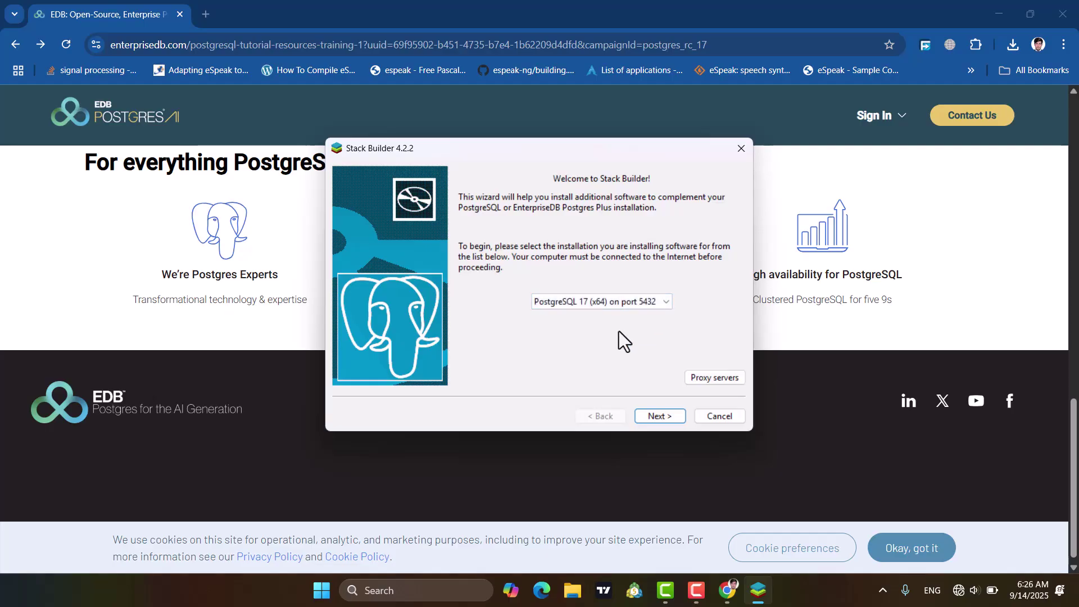
click(666, 418)
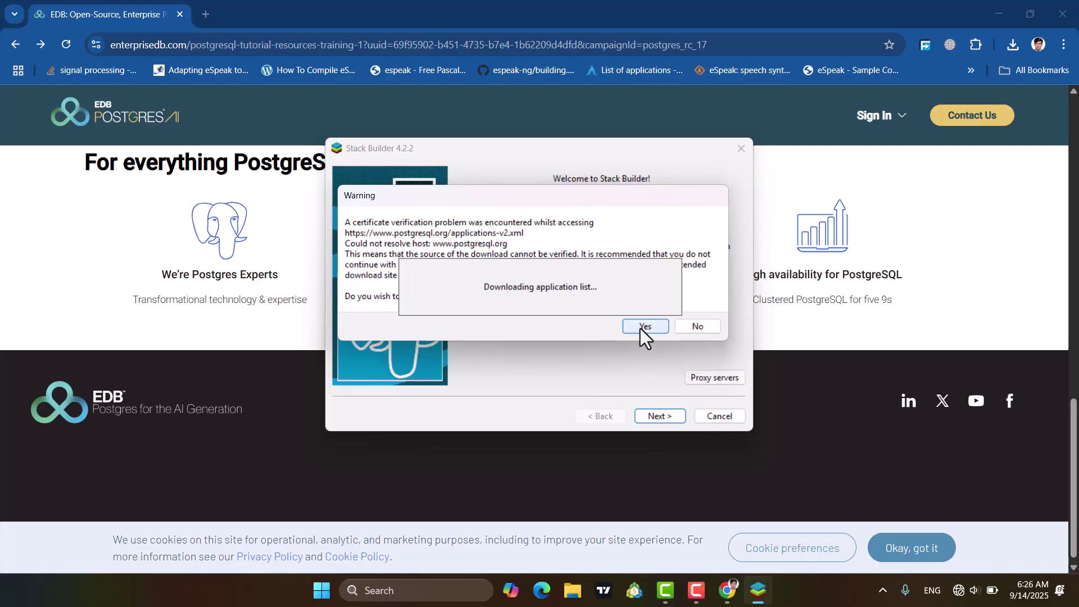
click(643, 326)
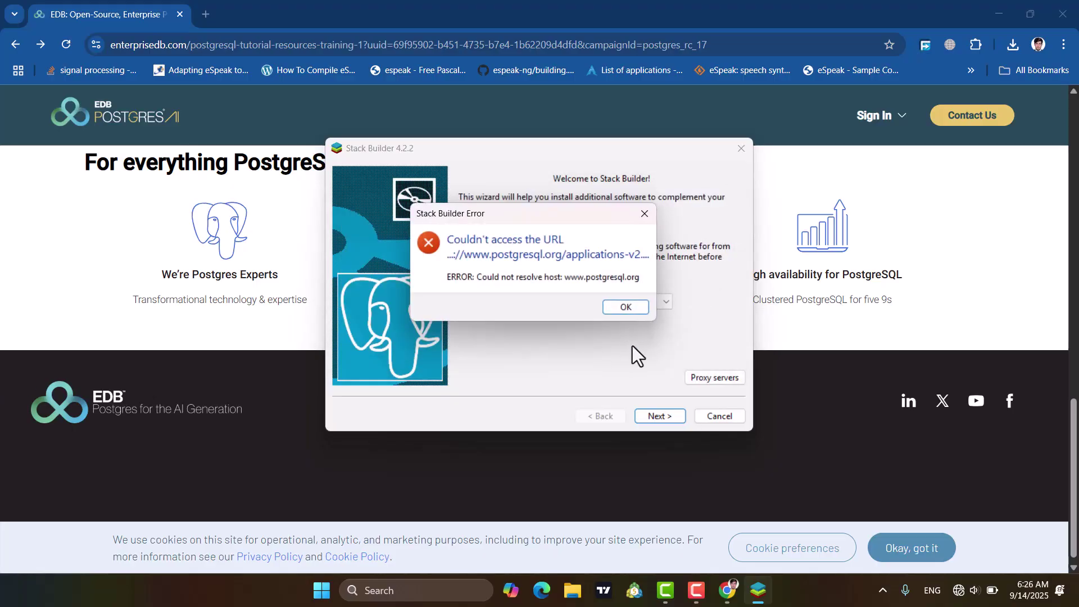
click(612, 310)
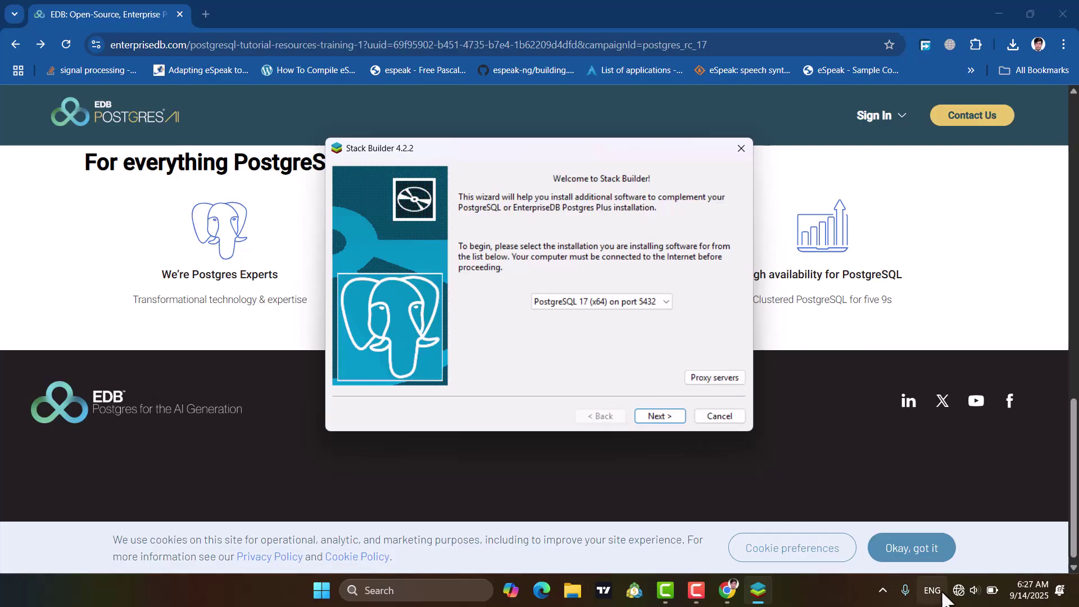
- Join the secured Wi-Fi network from Quick Settings and close the flyout
click(963, 603)
click(877, 335)
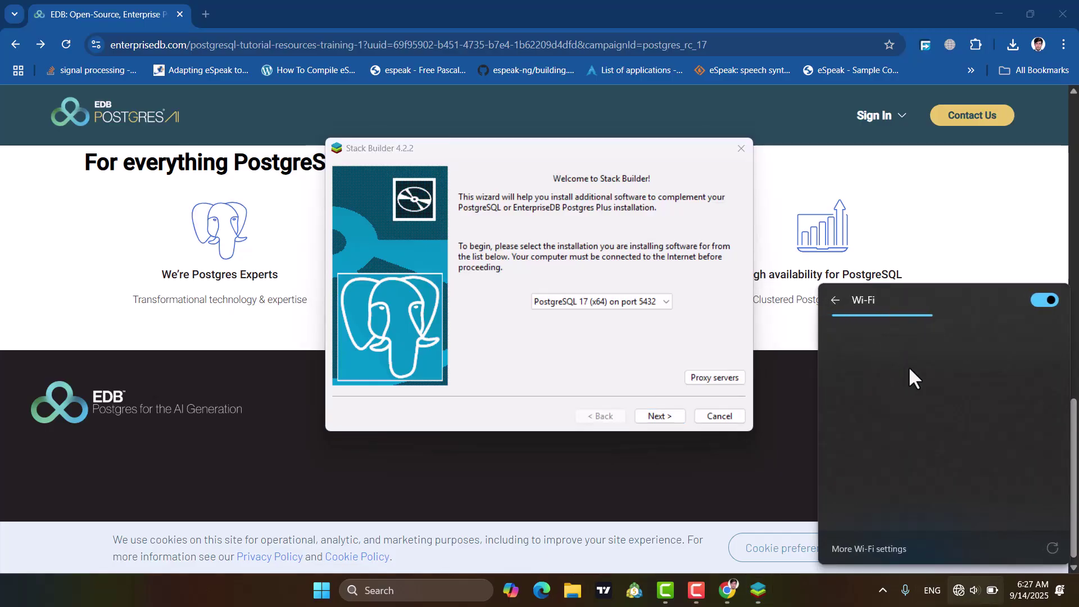
click(894, 341)
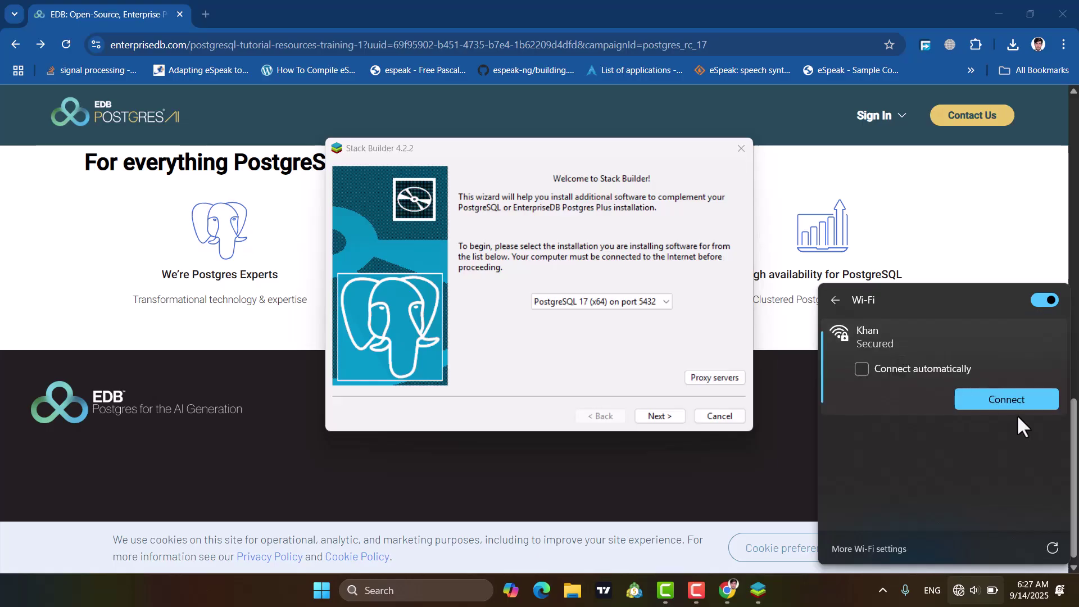
click(1013, 399)
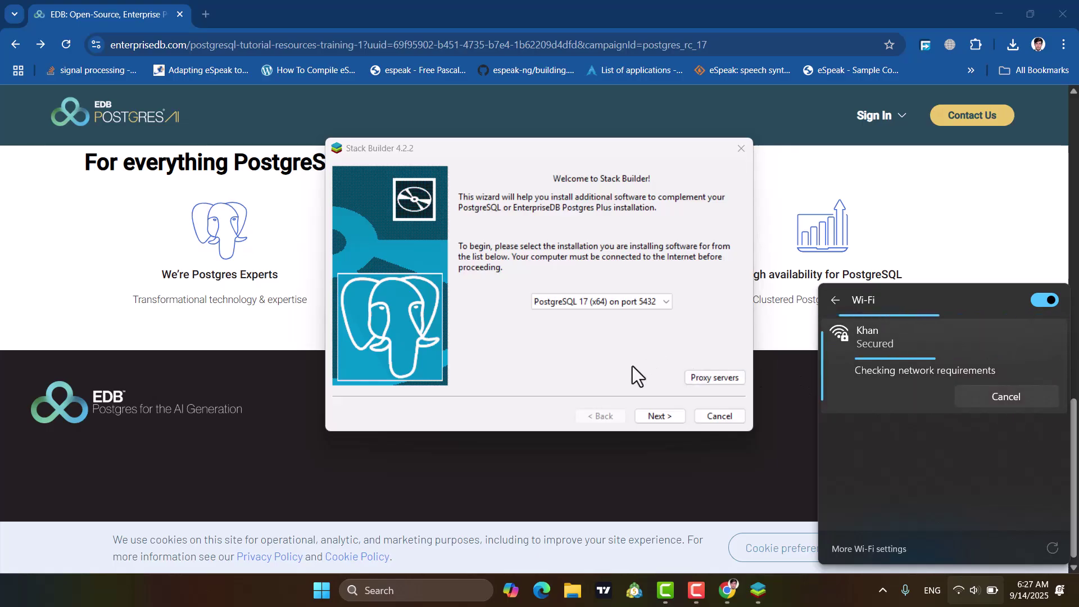
click(614, 354)
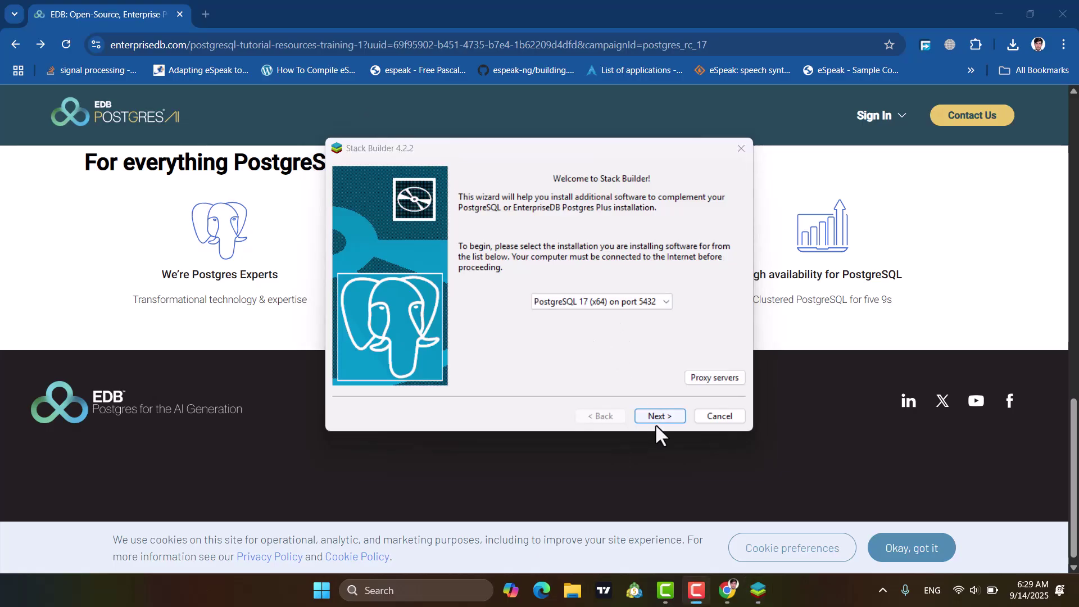
- Fetch Stack Builder's application list, accepting the certificate warning and dismissing the connection error
click(659, 414)
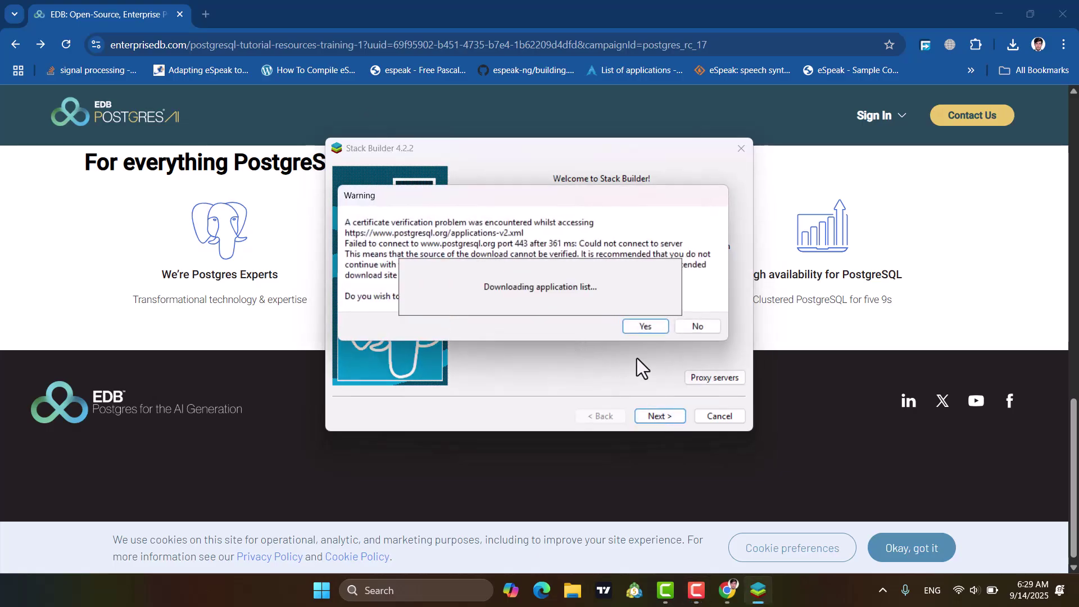
click(646, 326)
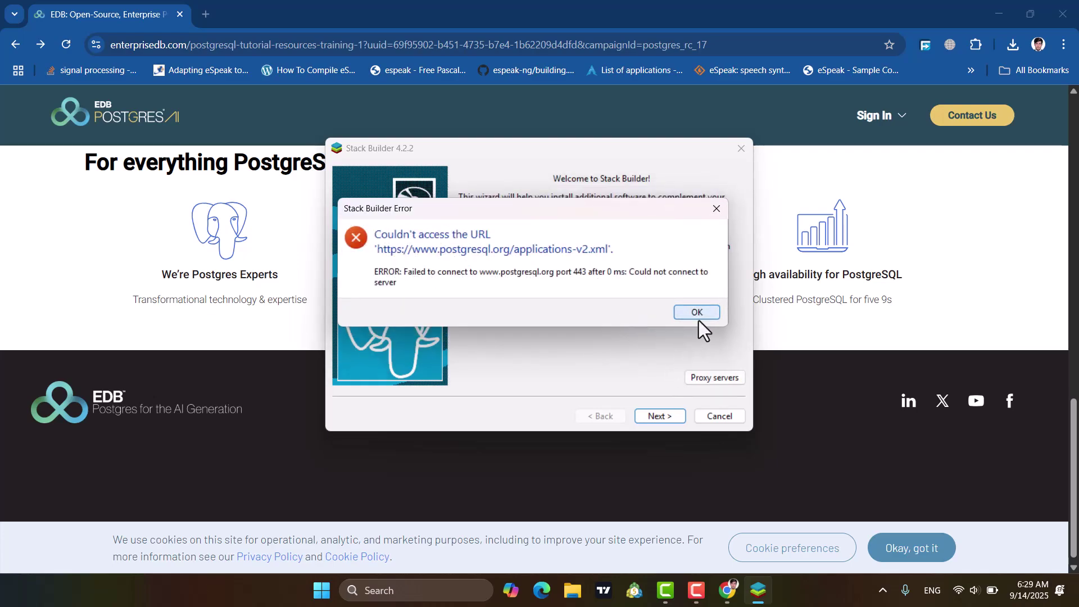
click(698, 314)
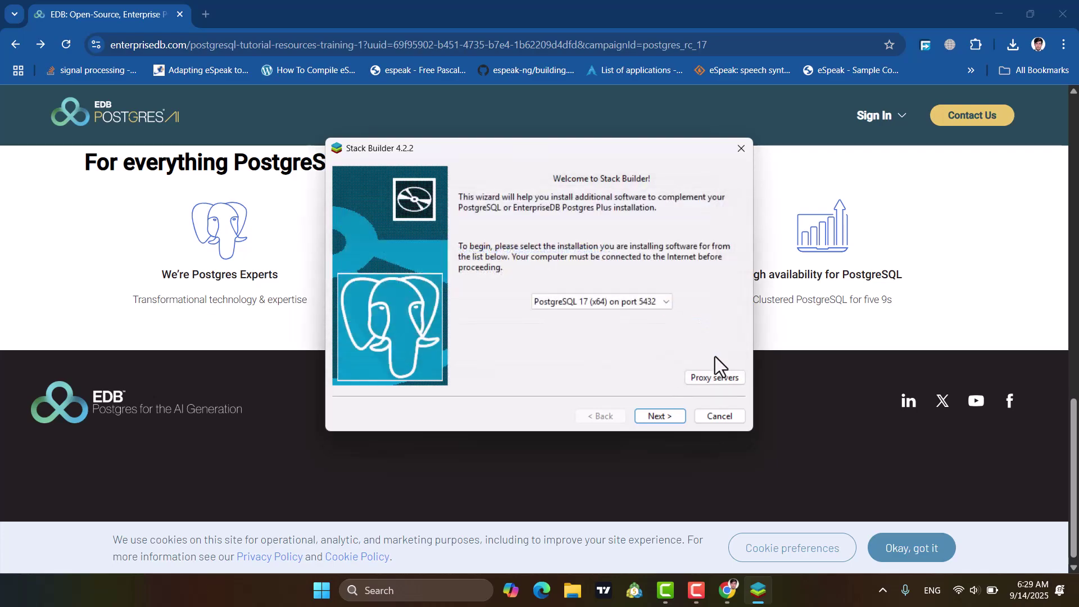
- Retry the fetch, decline the unverified download source, and cancel Stack Builder
click(657, 415)
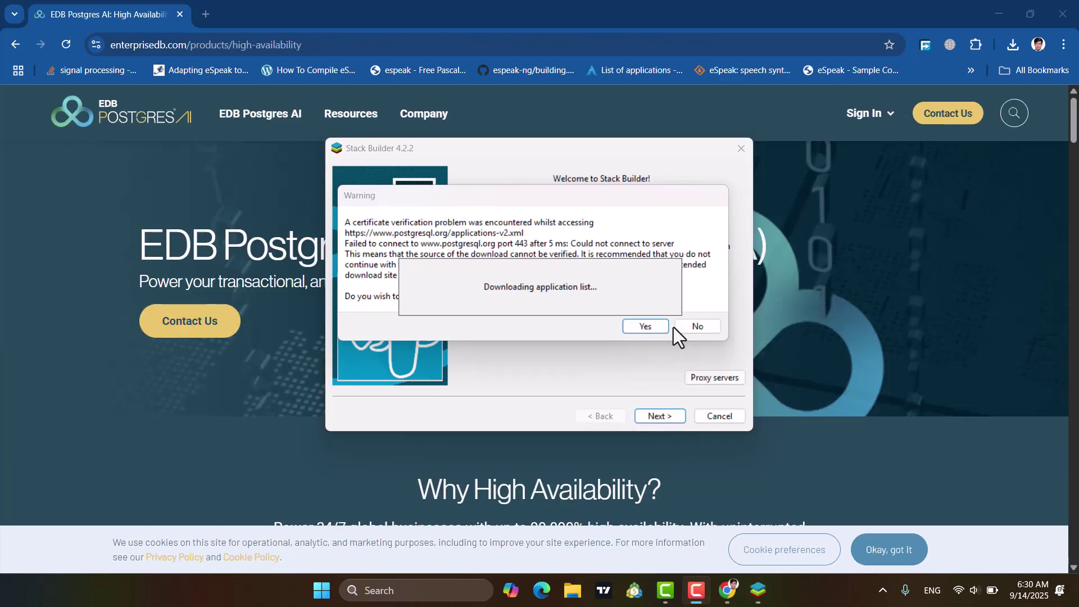
click(685, 329)
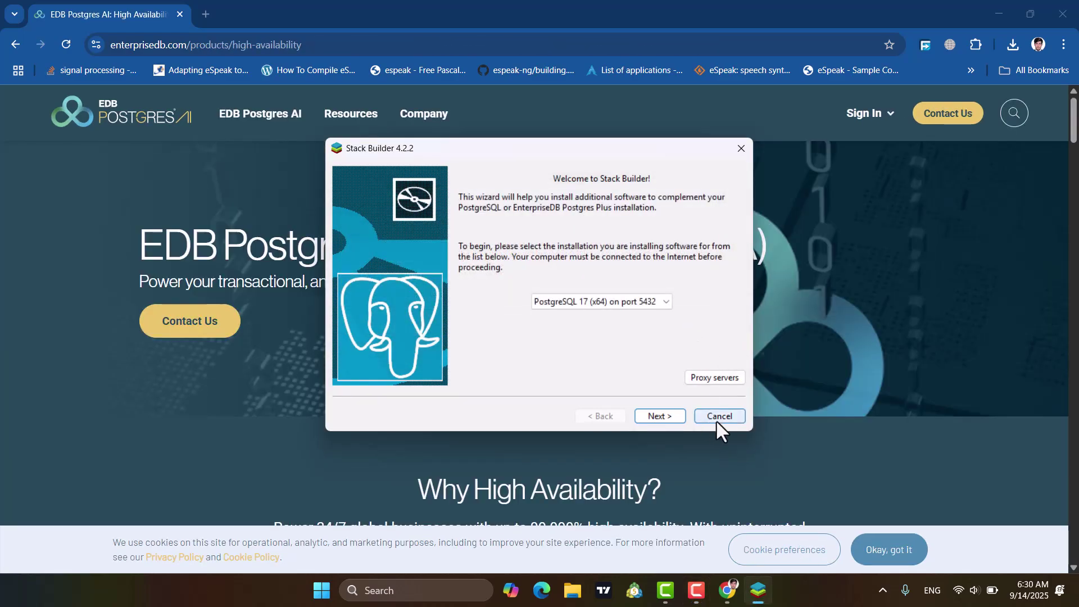
click(741, 149)
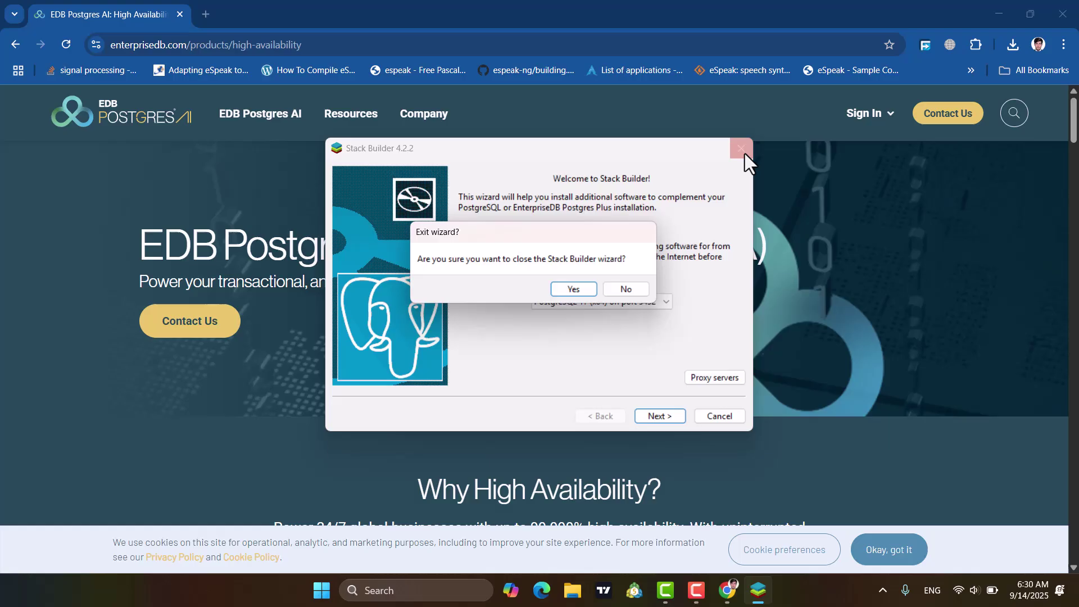
- Confirm exiting Stack Builder and launch pgAdmin 4 from a Start menu search for 'pg'
click(572, 288)
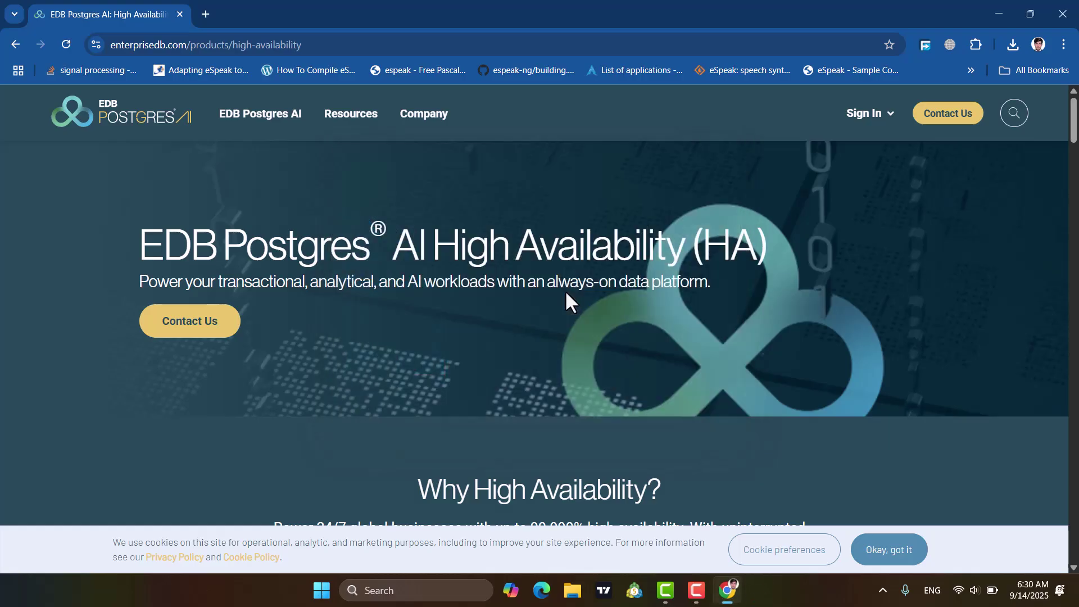
key(super)
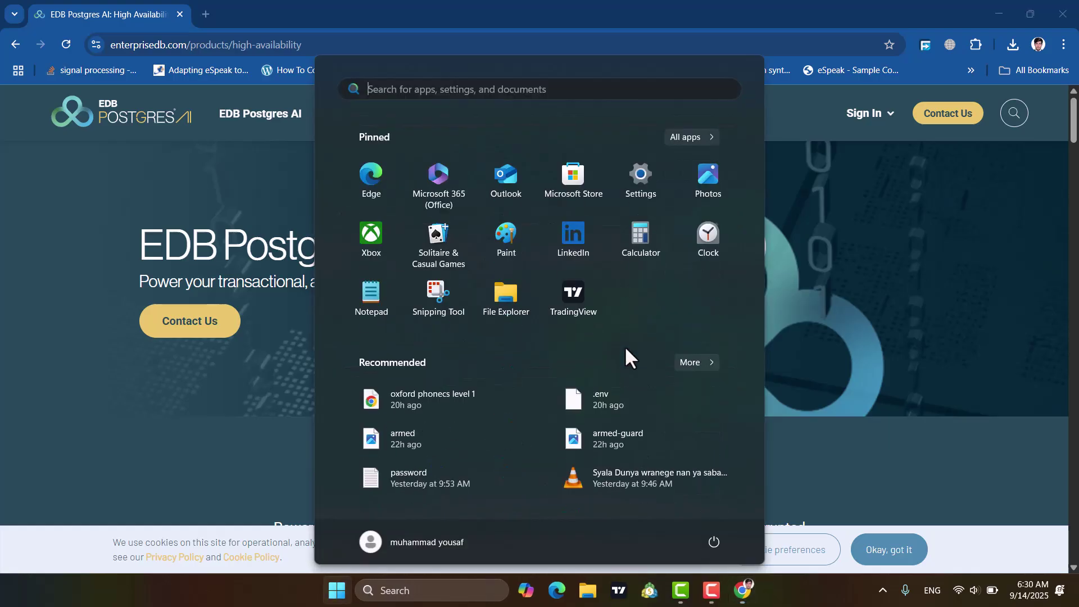
text(pg)
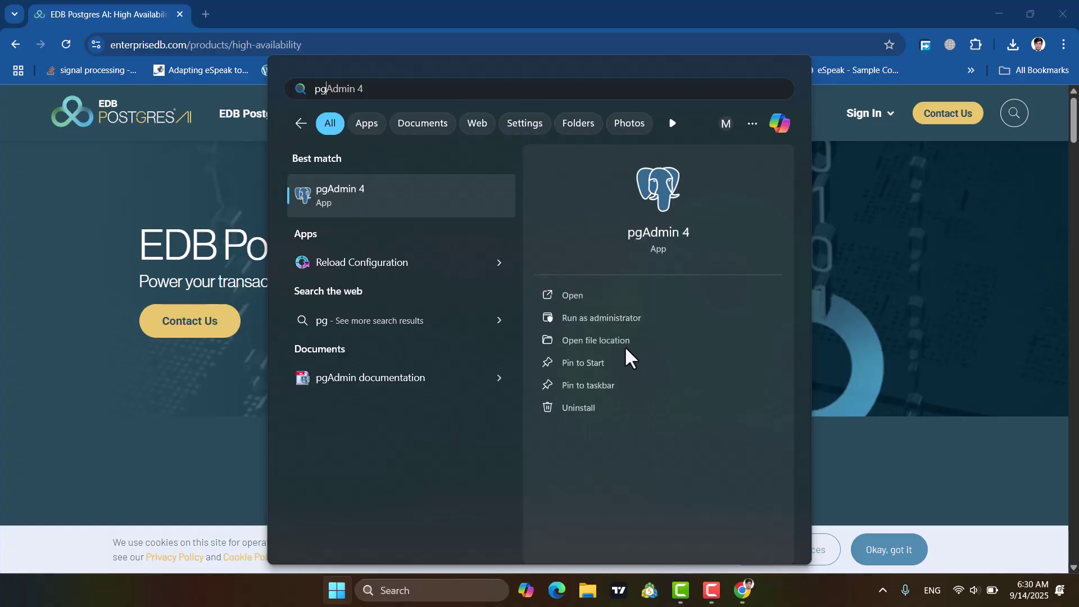
key(Return)
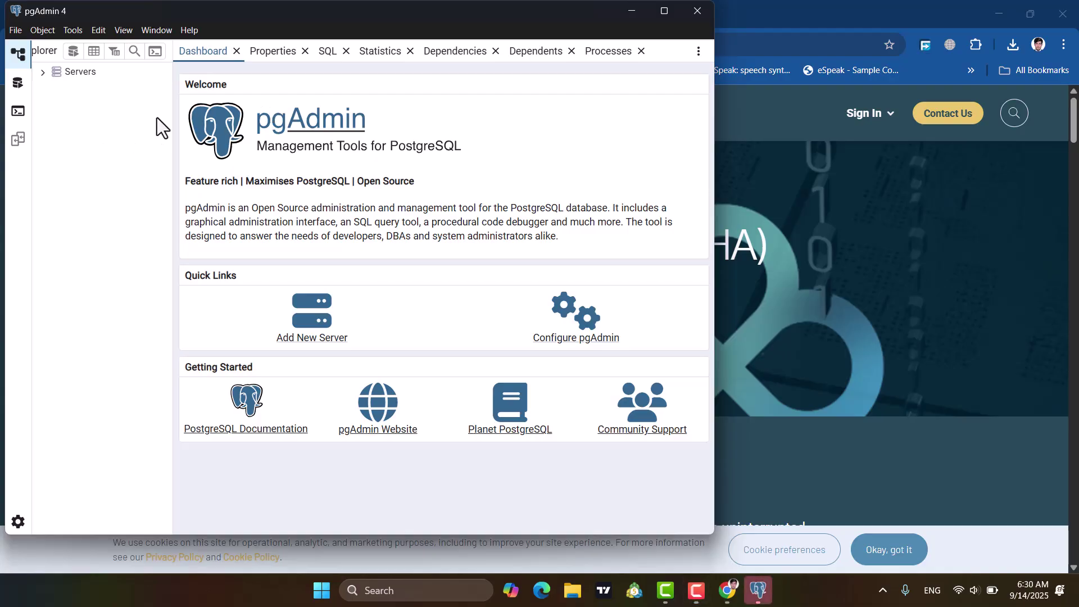
- Connect pgAdmin to the PostgreSQL 17 server using the postgres user's password
click(42, 78)
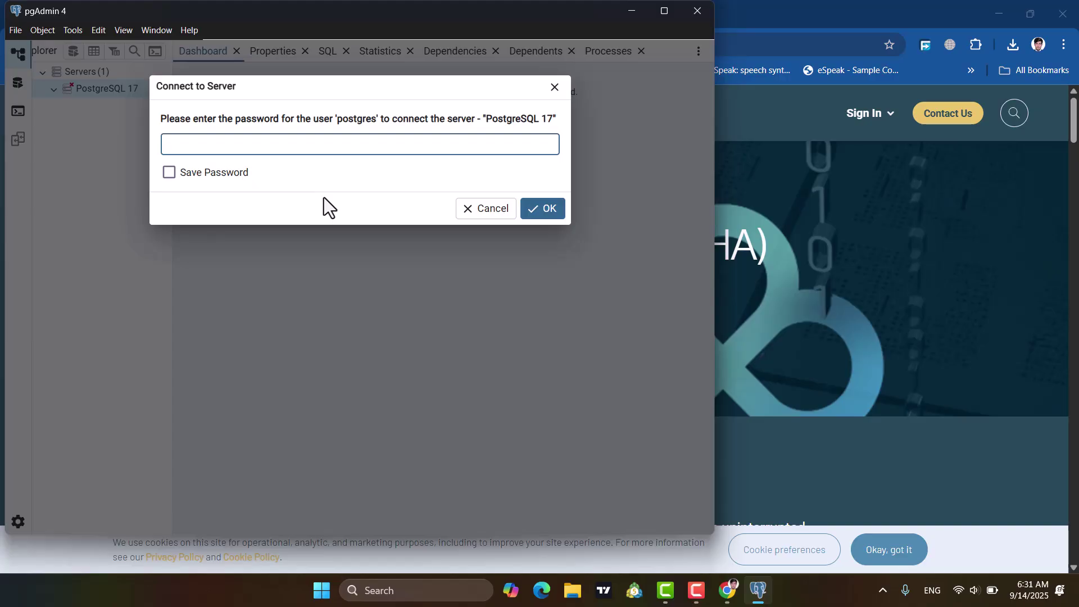
click(526, 211)
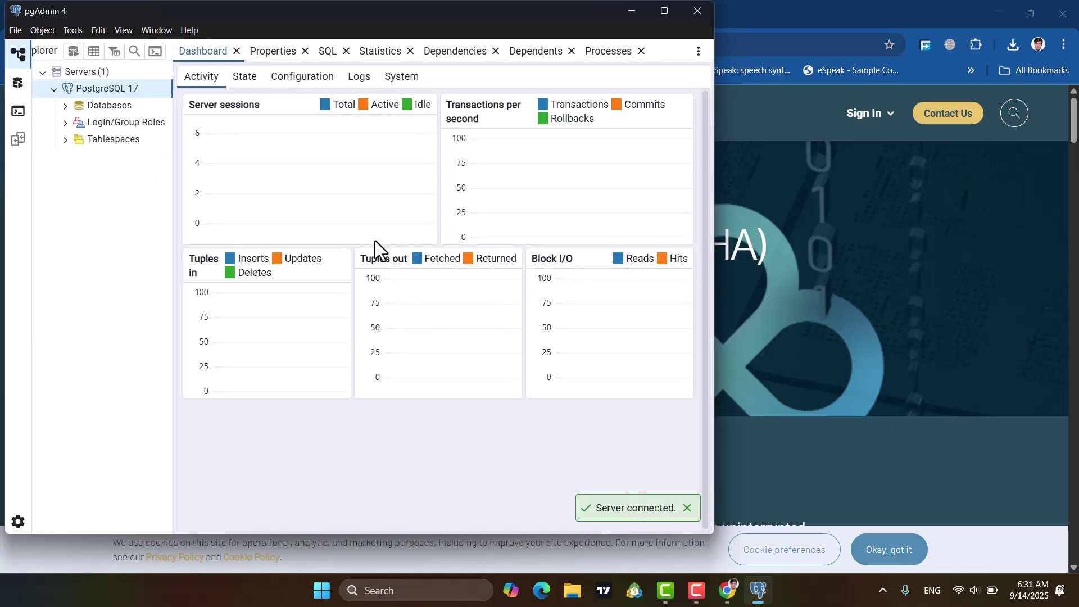
- Maximize pgAdmin, check the postgres database under Databases, then minimize the window
click(664, 11)
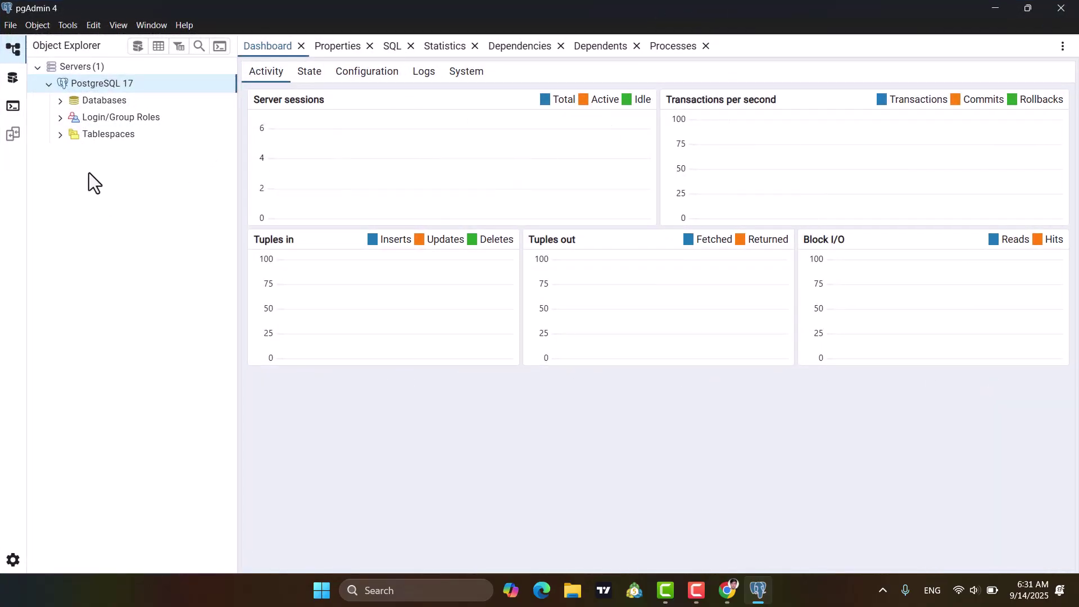
click(61, 101)
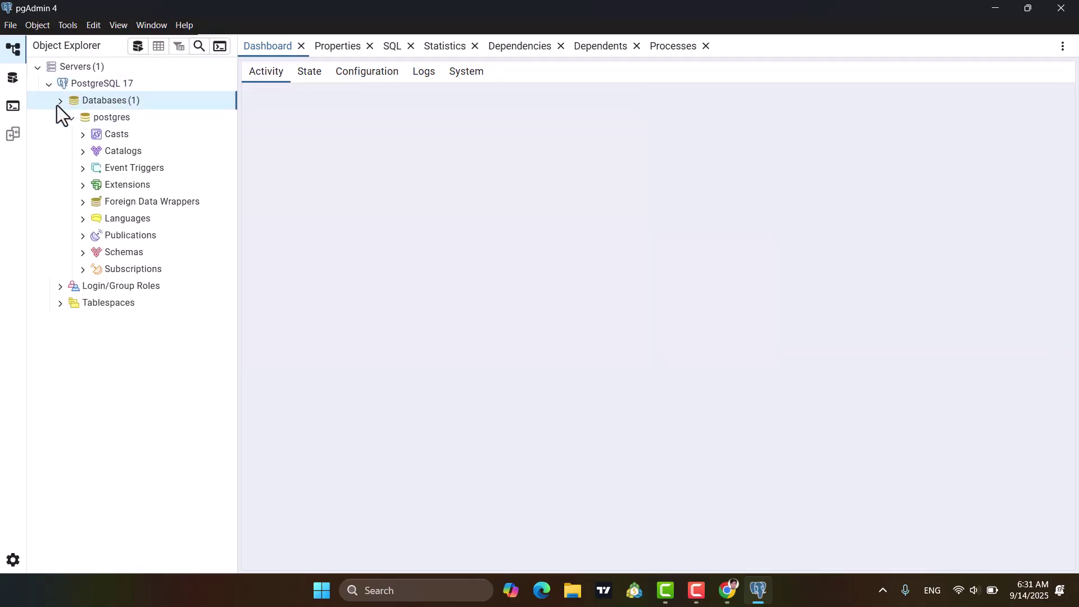
click(59, 102)
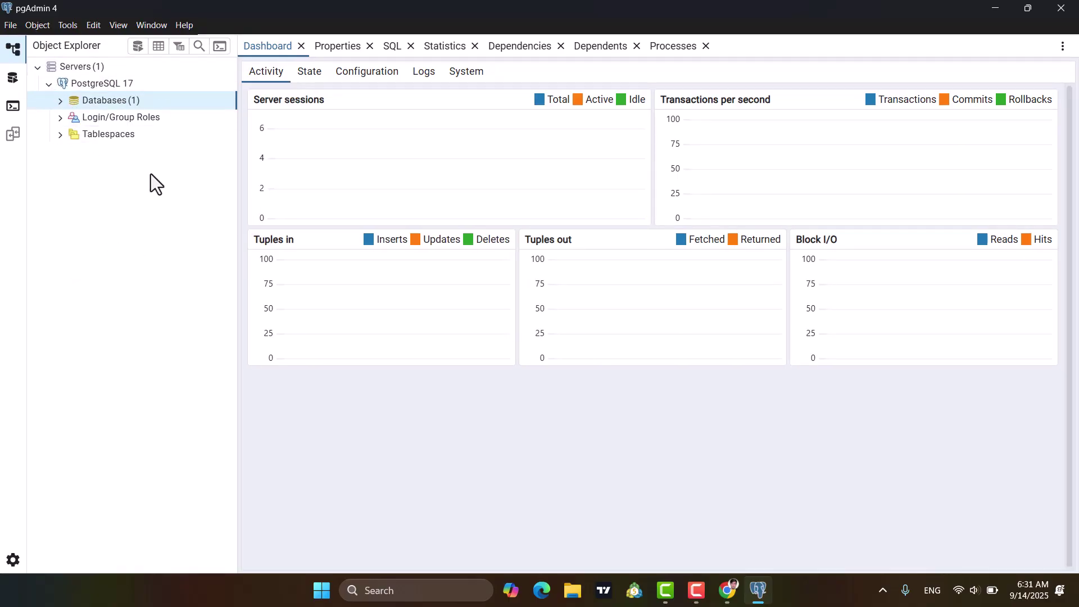
click(999, 4)
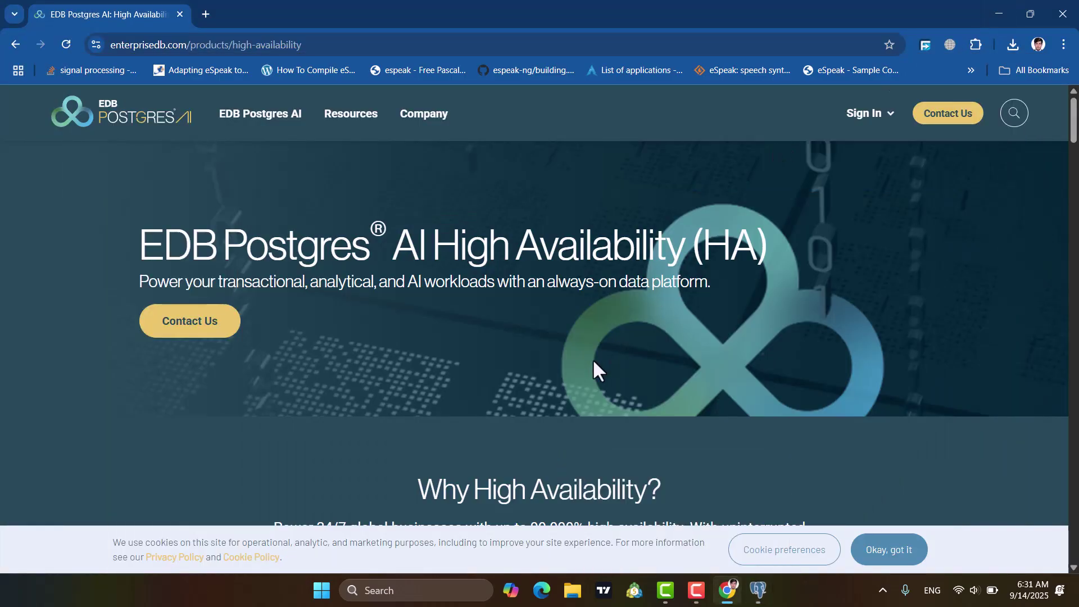